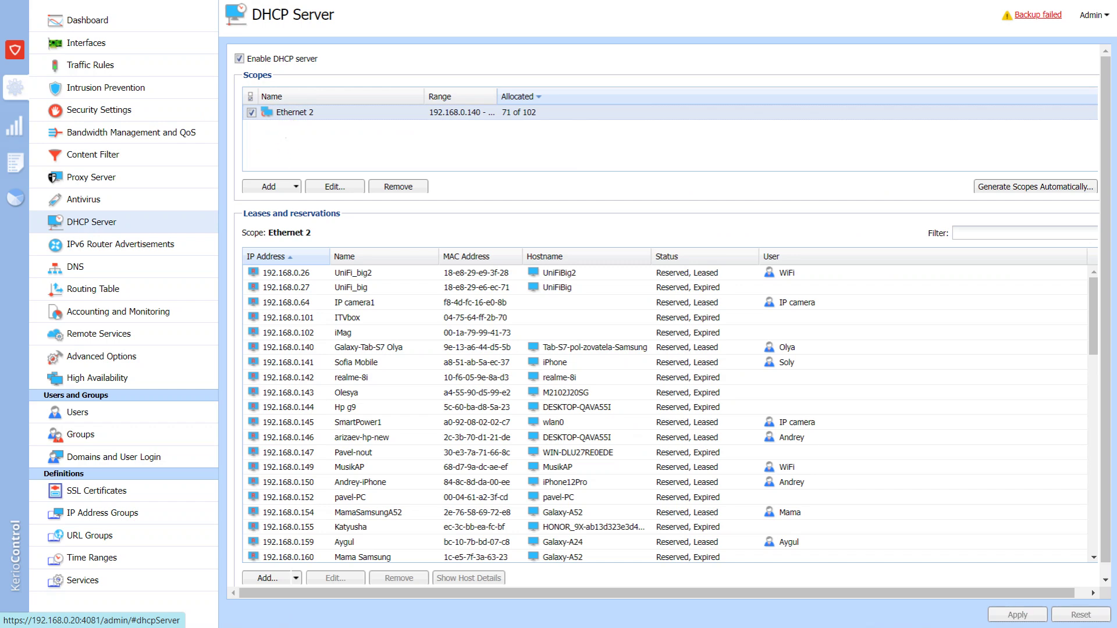
Inspect the Ethernet 2 scope's address range, gateway and DNS server options, and exclusions without changing them.
double_click(291, 112)
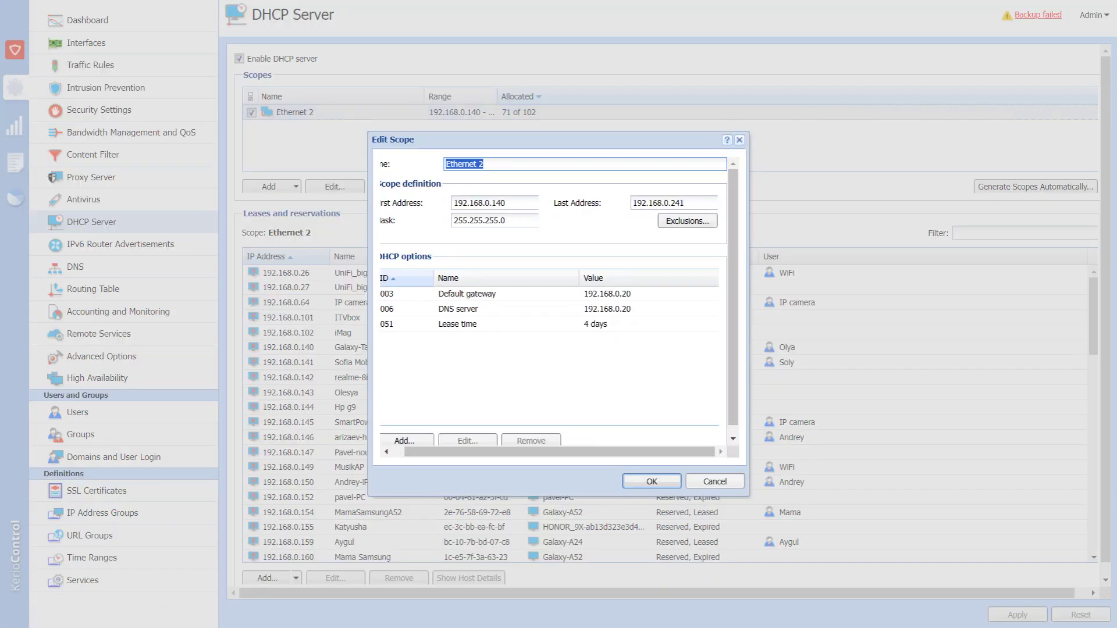
key("Tab")
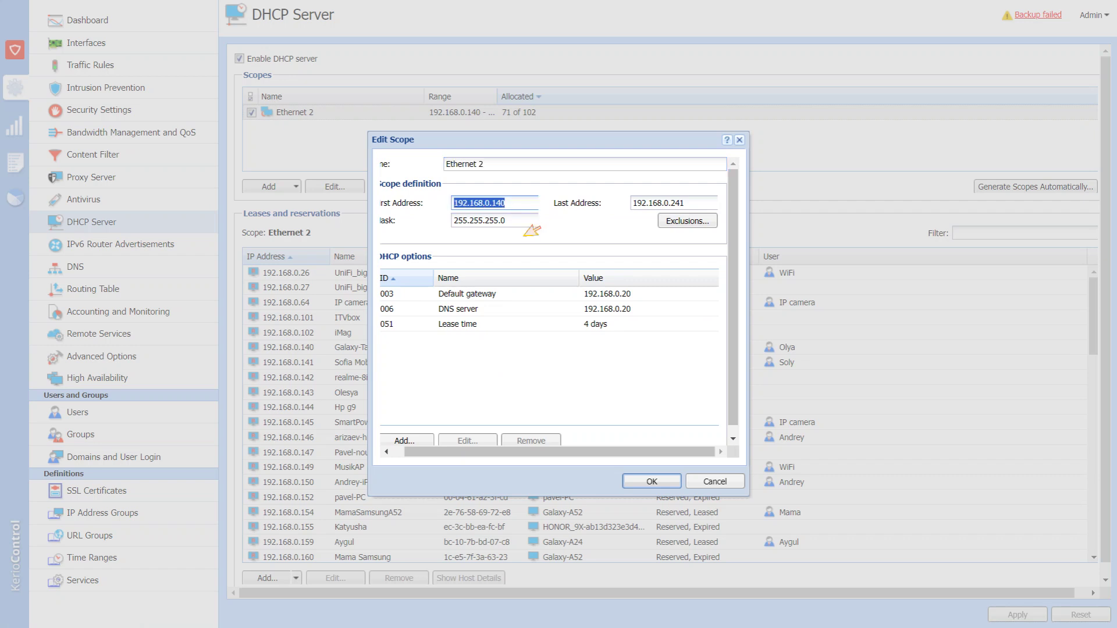
key("Tab")
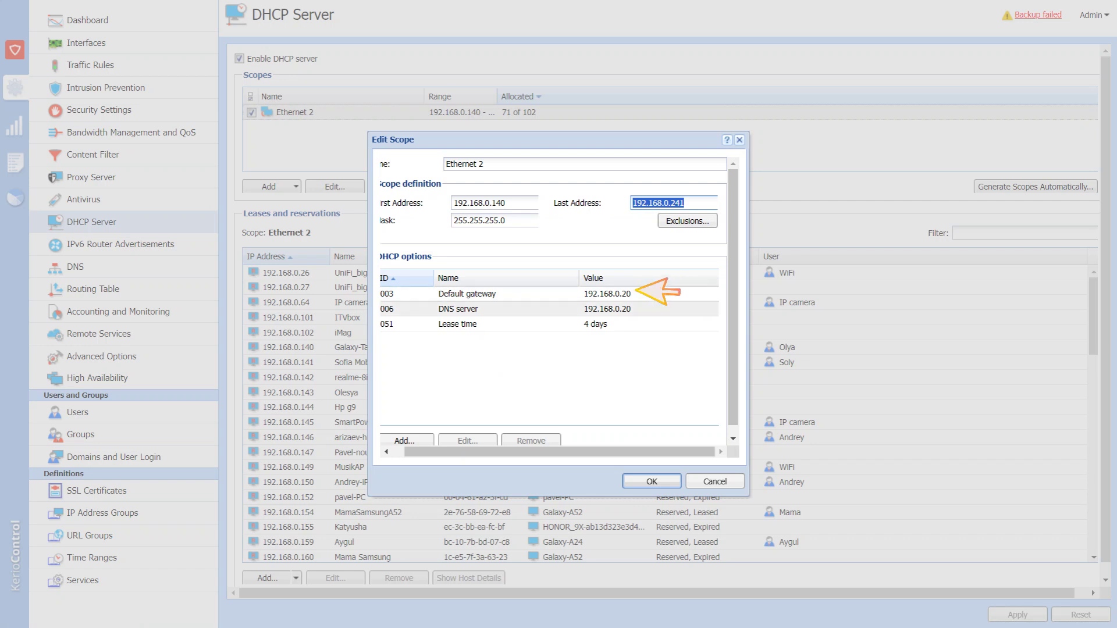
left_click(643, 294)
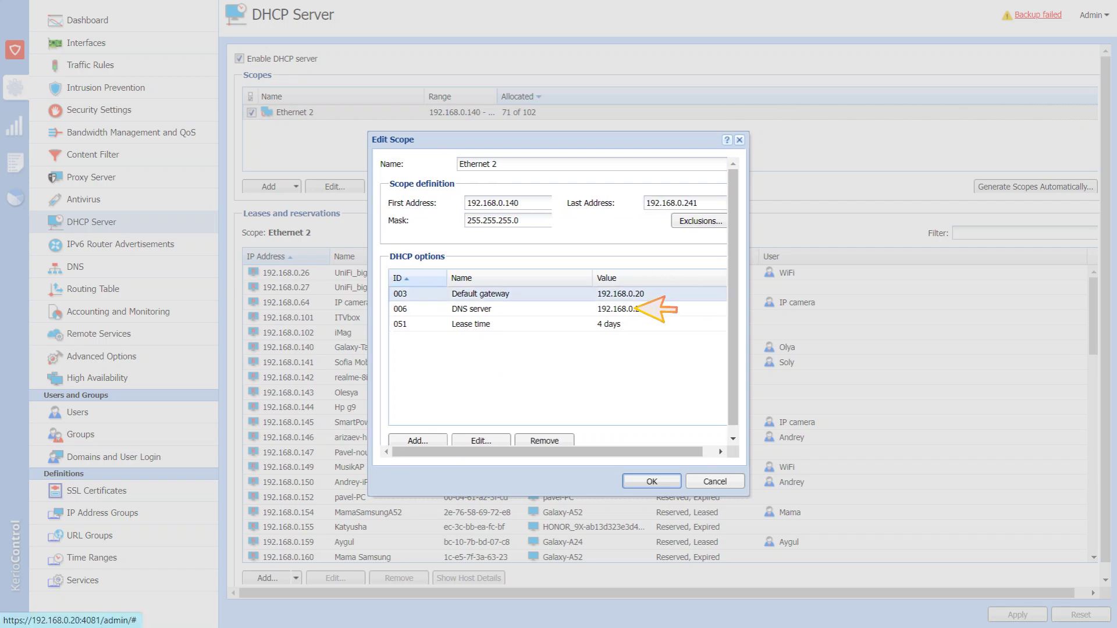
left_click(643, 309)
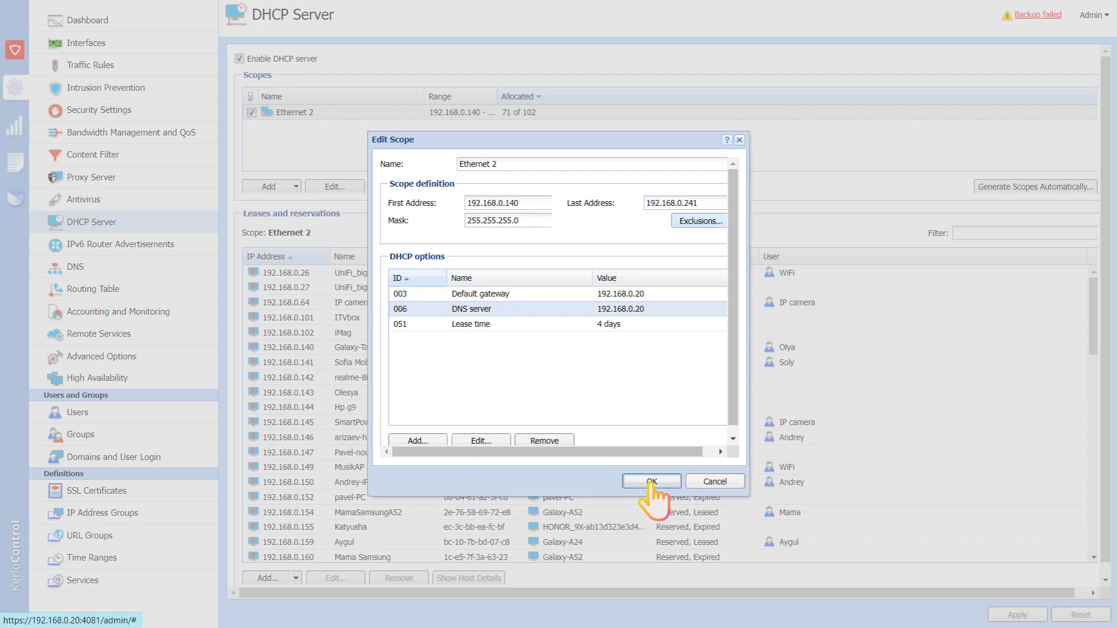
left_click(700, 221)
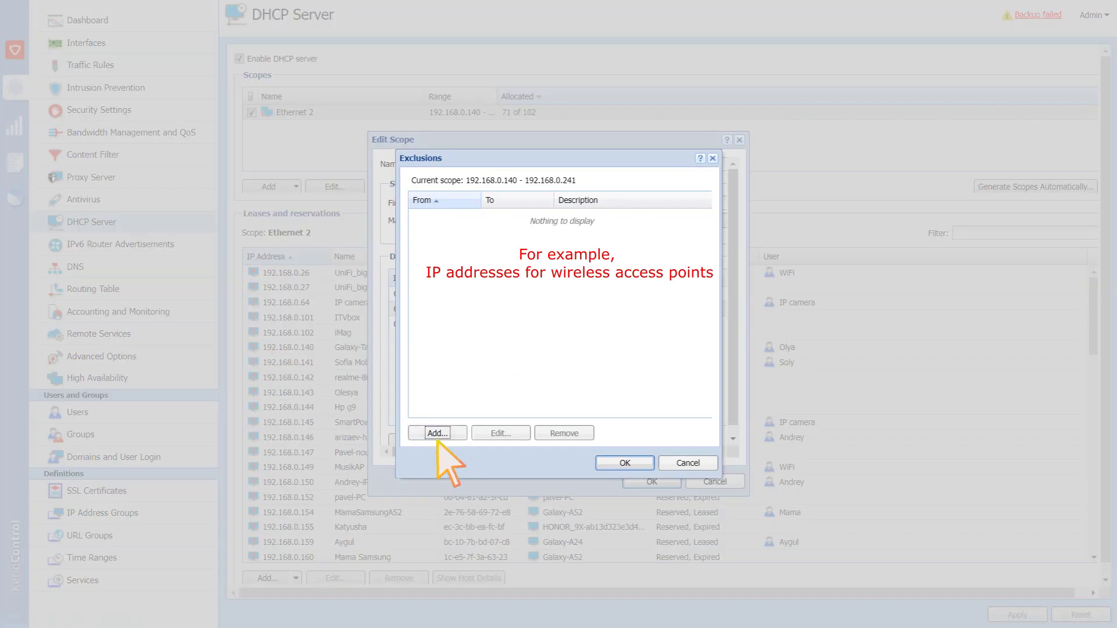
left_click(687, 462)
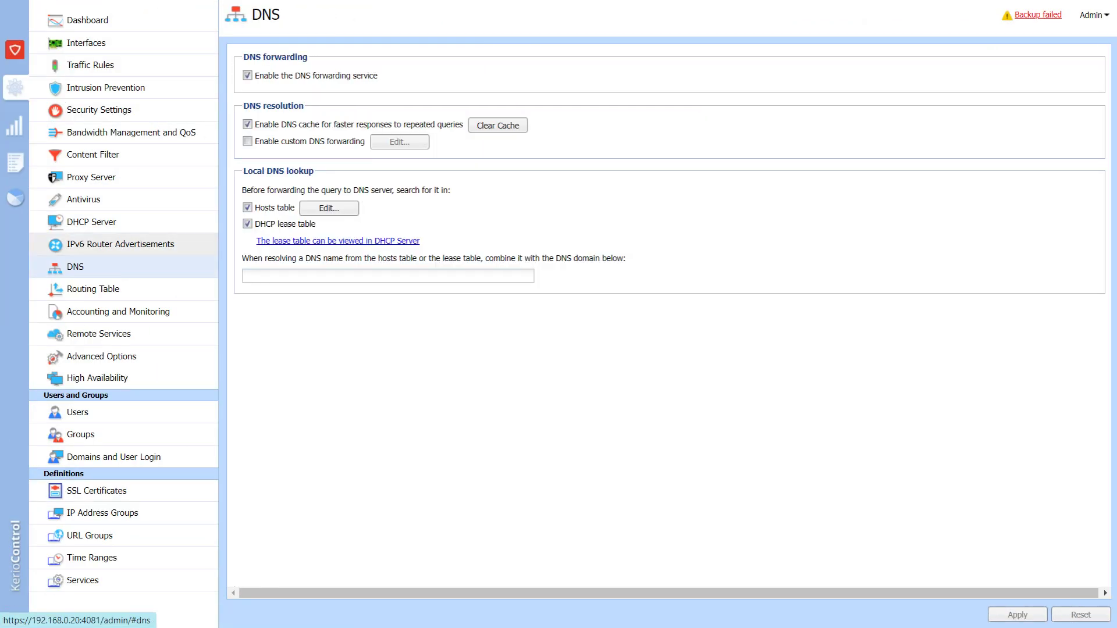
Open the DNS Hosts Editor with its static host entries.
left_click(347, 209)
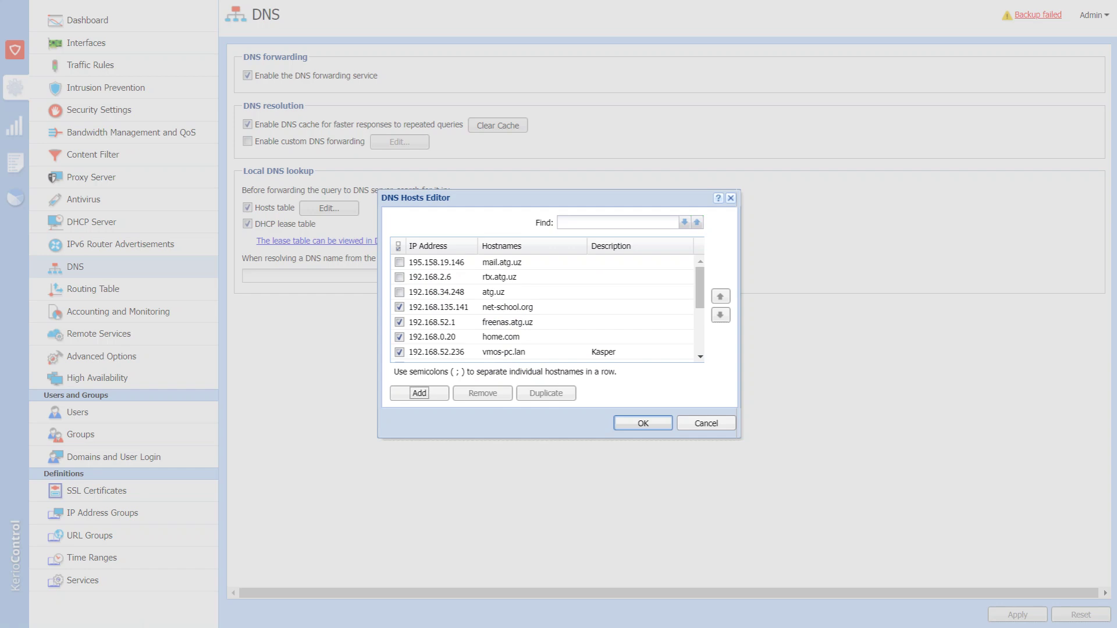
Add a hosts table entry mapping 192.168.0.20 to home.abc.
left_click(419, 393)
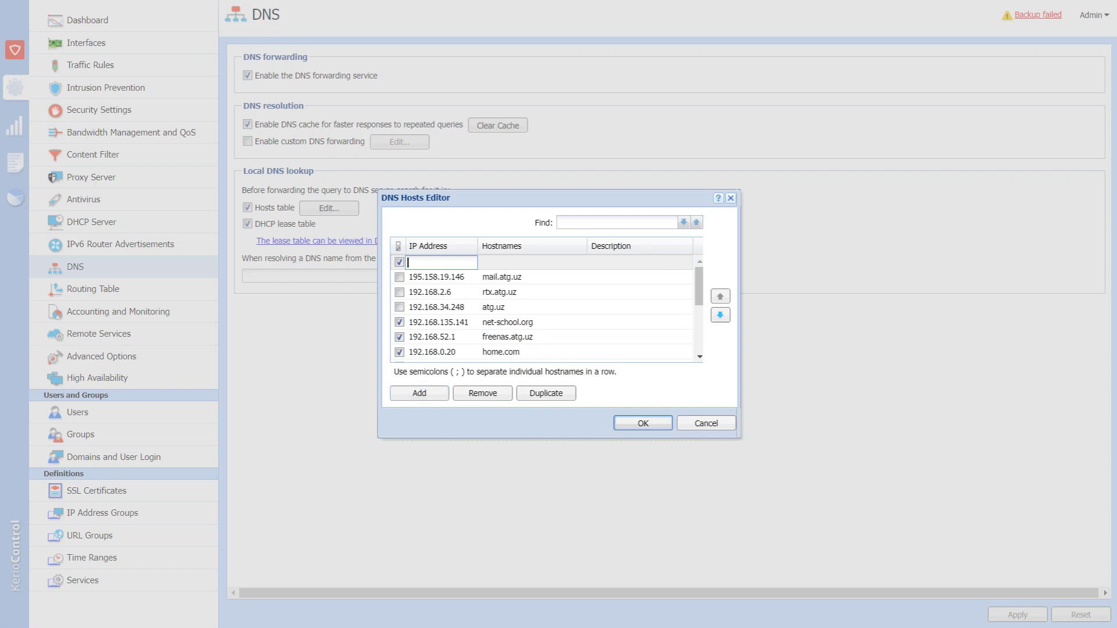
type("192.168")
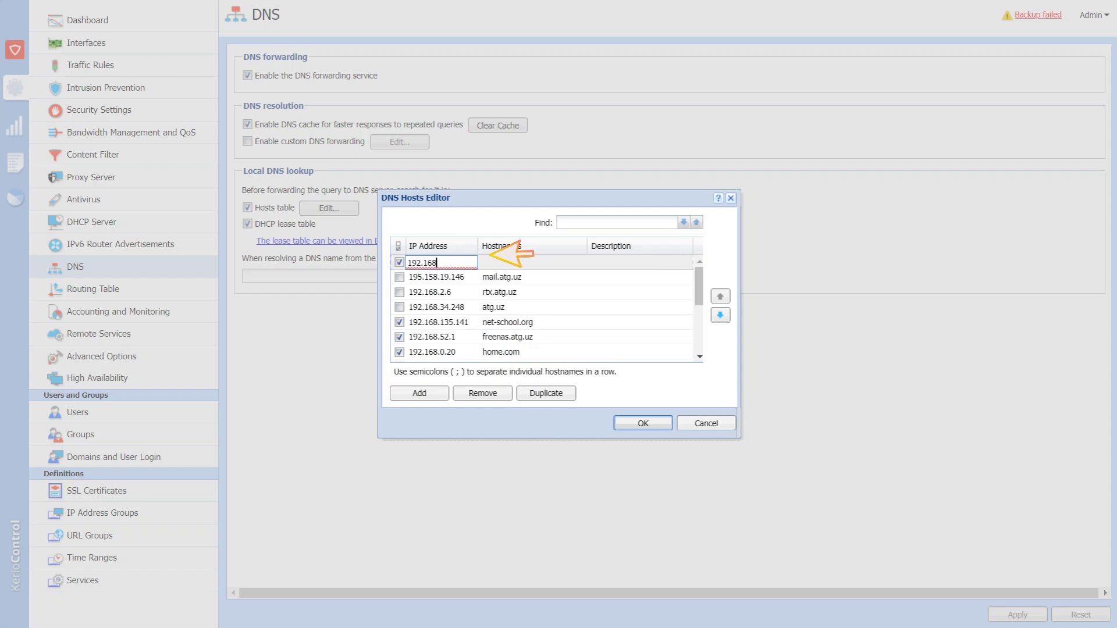
type(".0.20")
key("Tab")
type("home.abc")
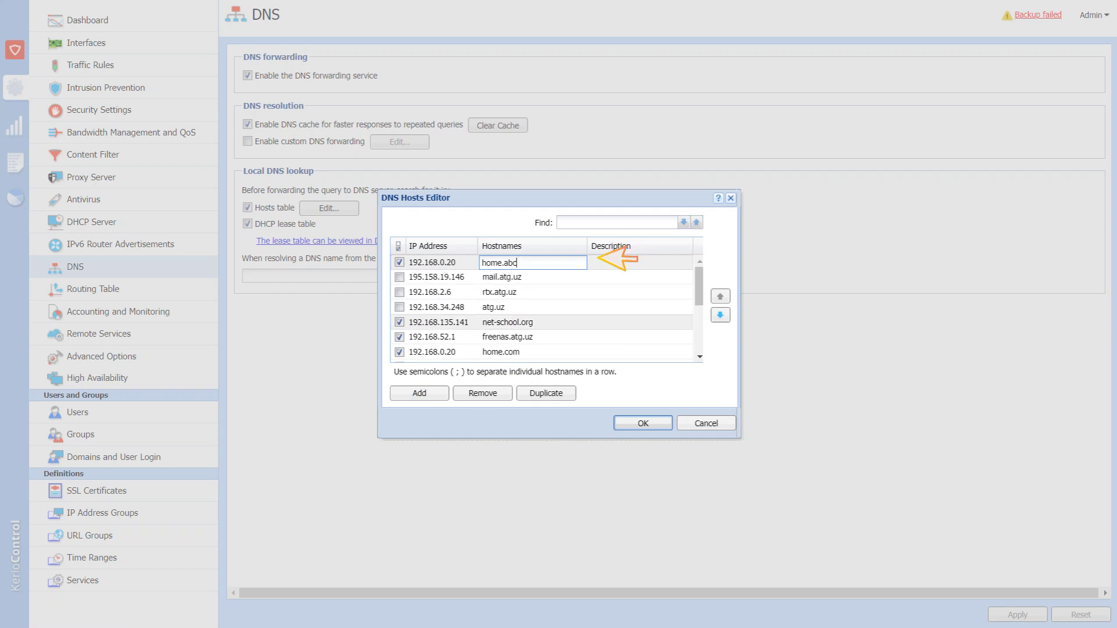
key("Return")
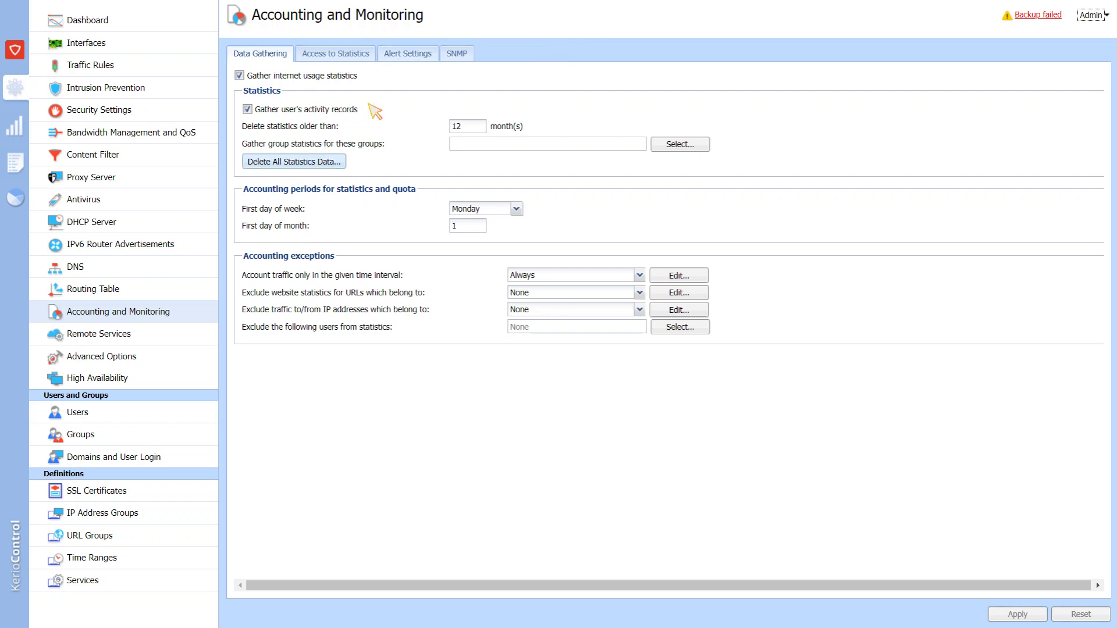
Set statistics retention to delete data older than 24 months.
left_click(467, 126)
type("24")
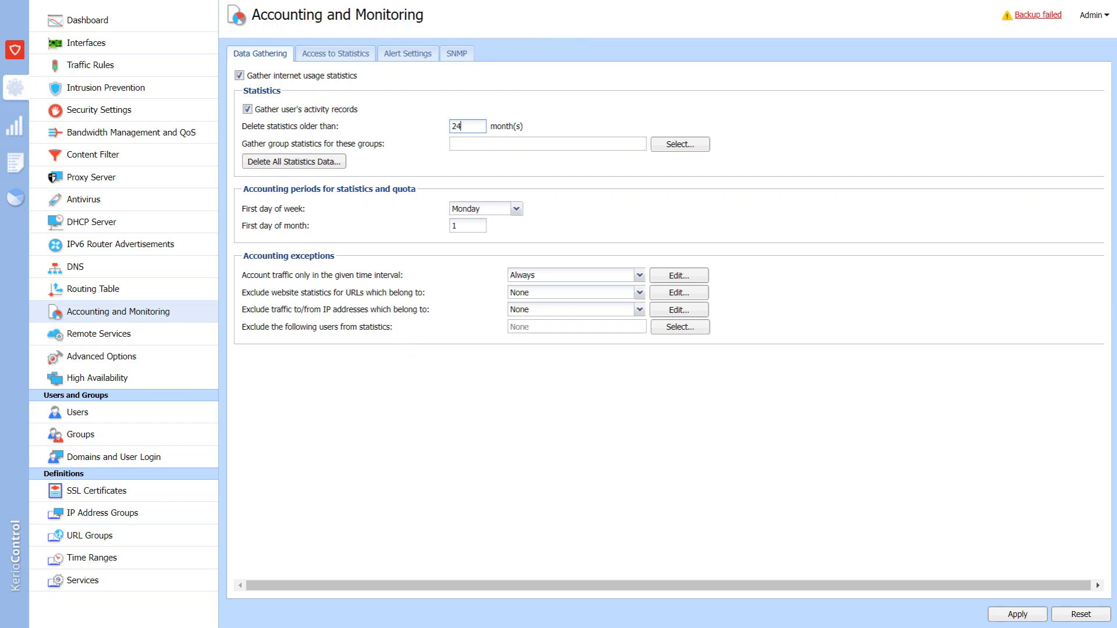
left_click(679, 327)
Exclude the Administrators group from statistics and apply the accounting changes.
left_click(679, 327)
key("Return")
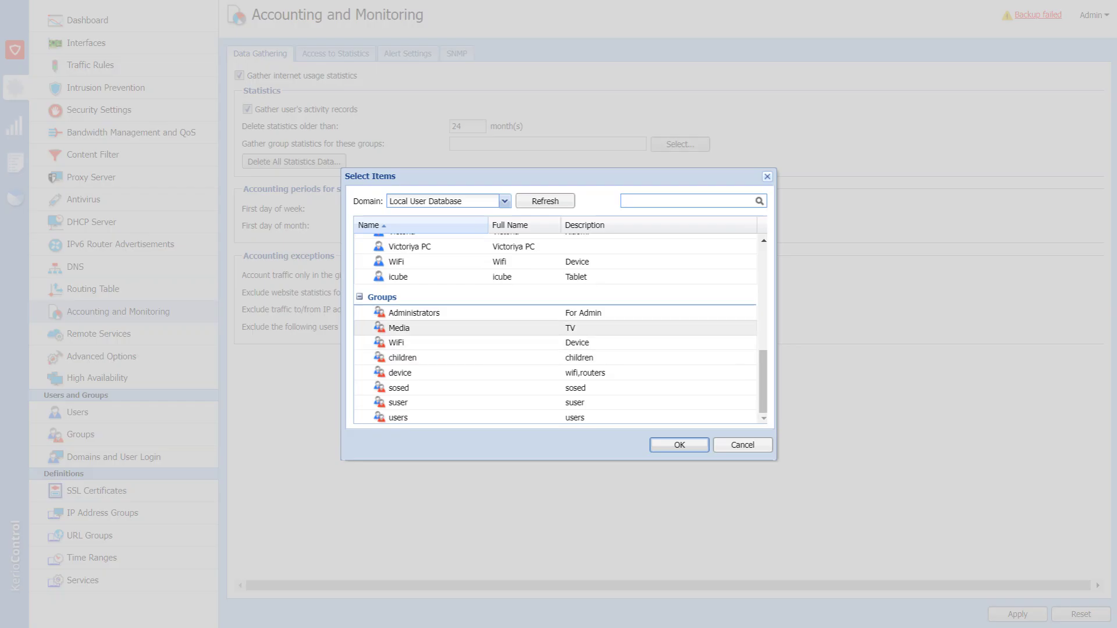
key("Return")
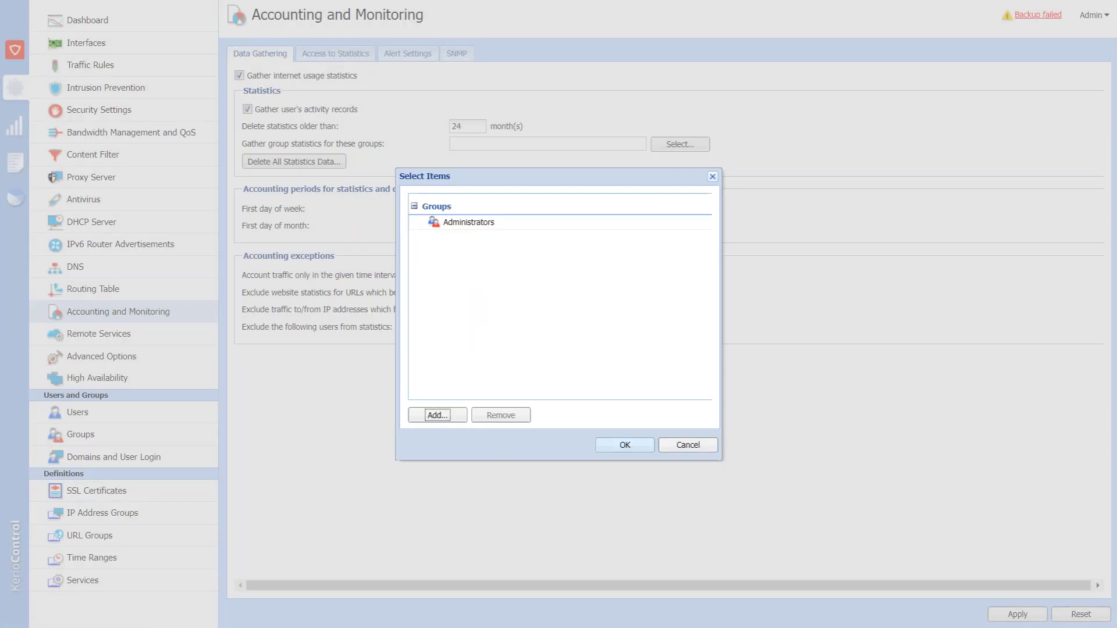
key("Return")
left_click(1018, 615)
left_click(336, 53)
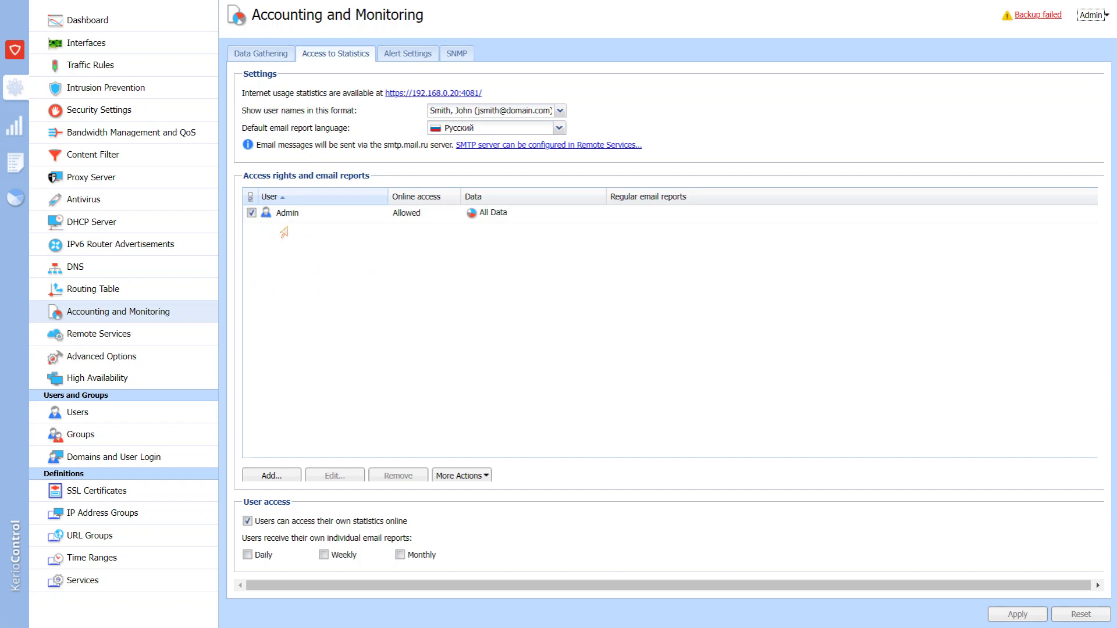
Add an e-mail alert for the License expiration and Virus detected system alerts.
left_click(407, 53)
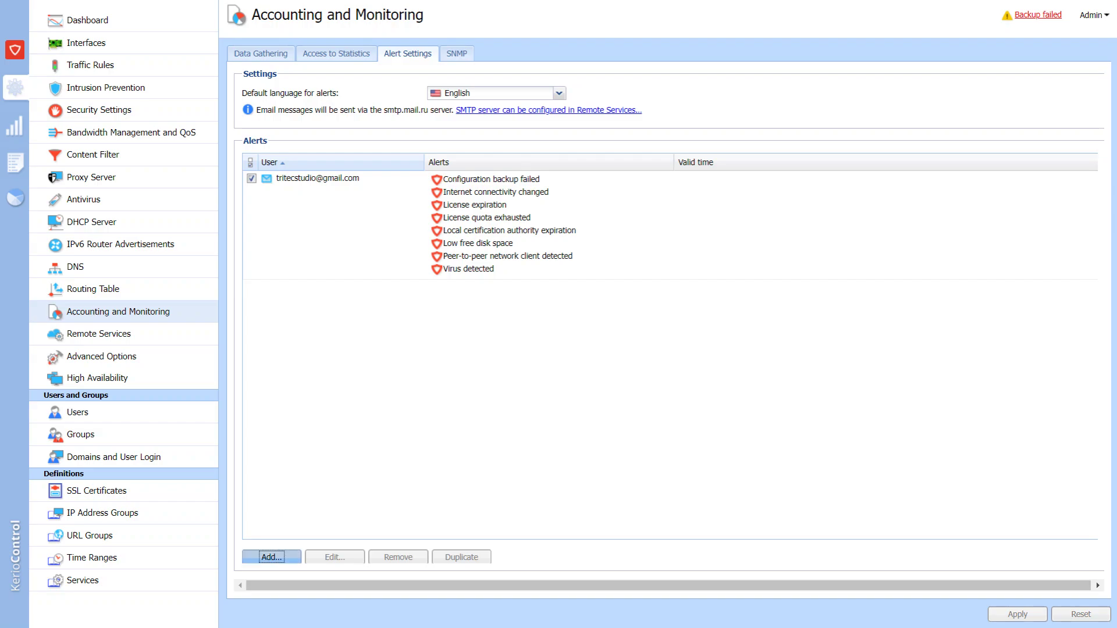
left_click(272, 556)
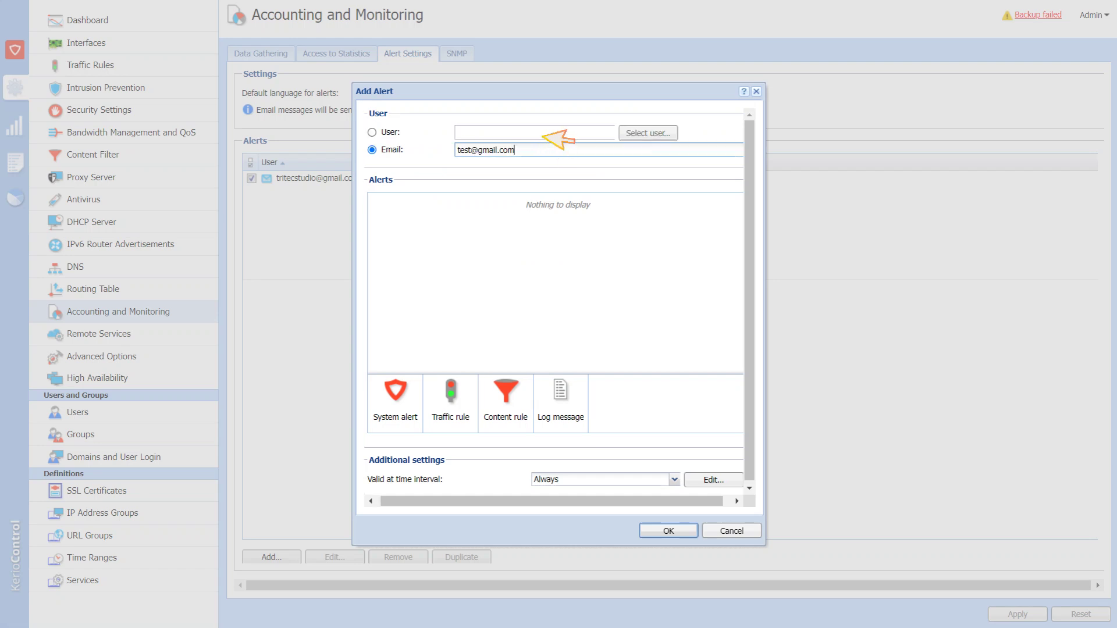
left_click(395, 402)
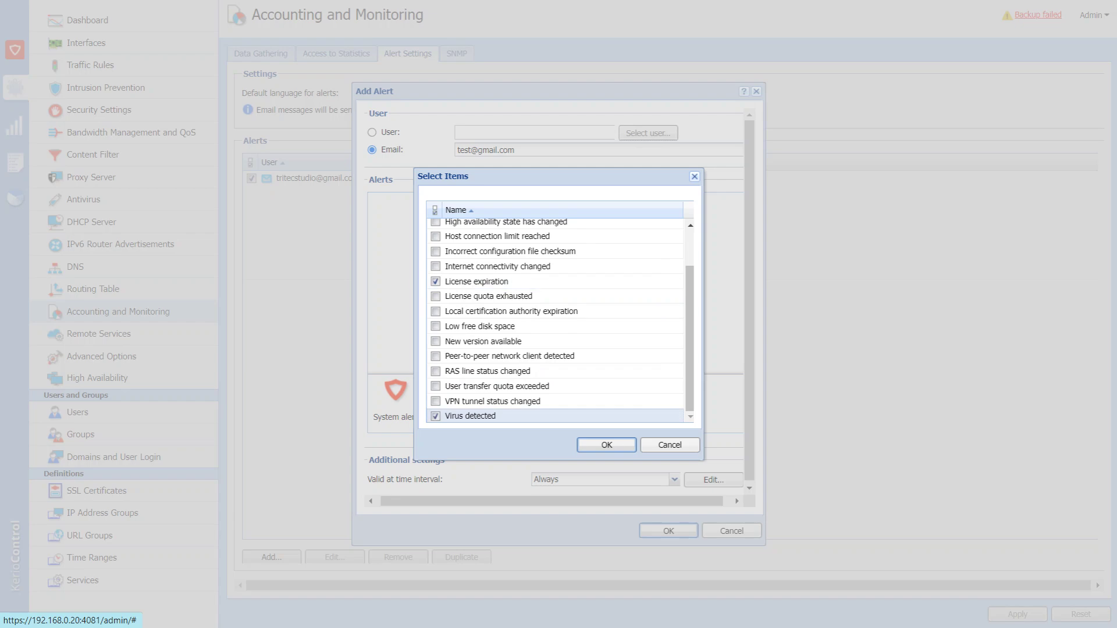
left_click(606, 445)
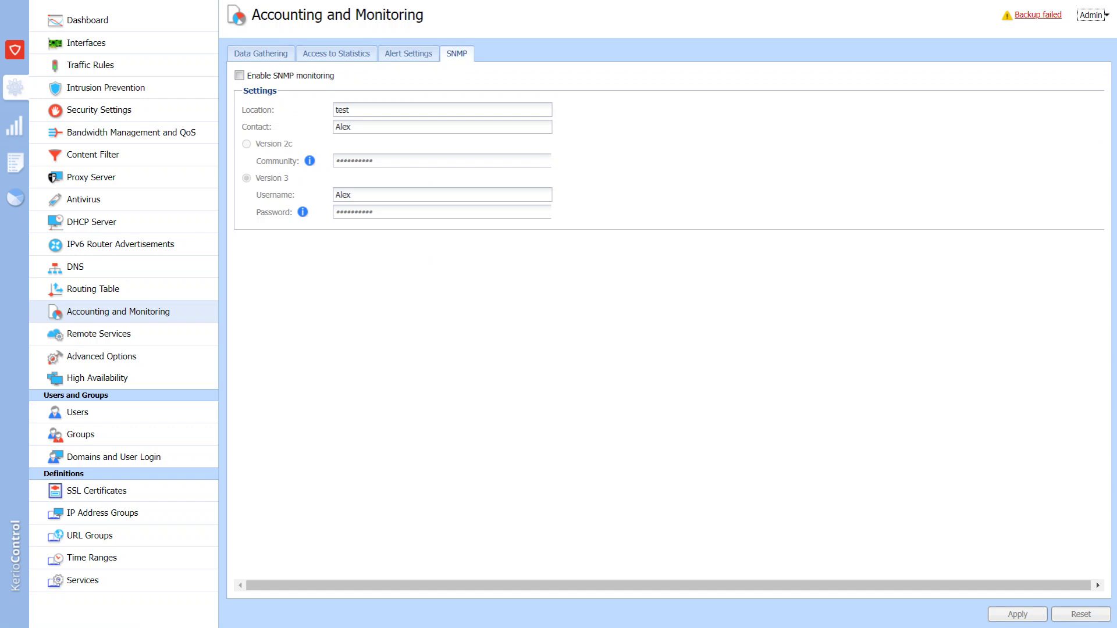
Enable SNMP monitoring to look over its location and other fields.
left_click(239, 75)
key("Tab")
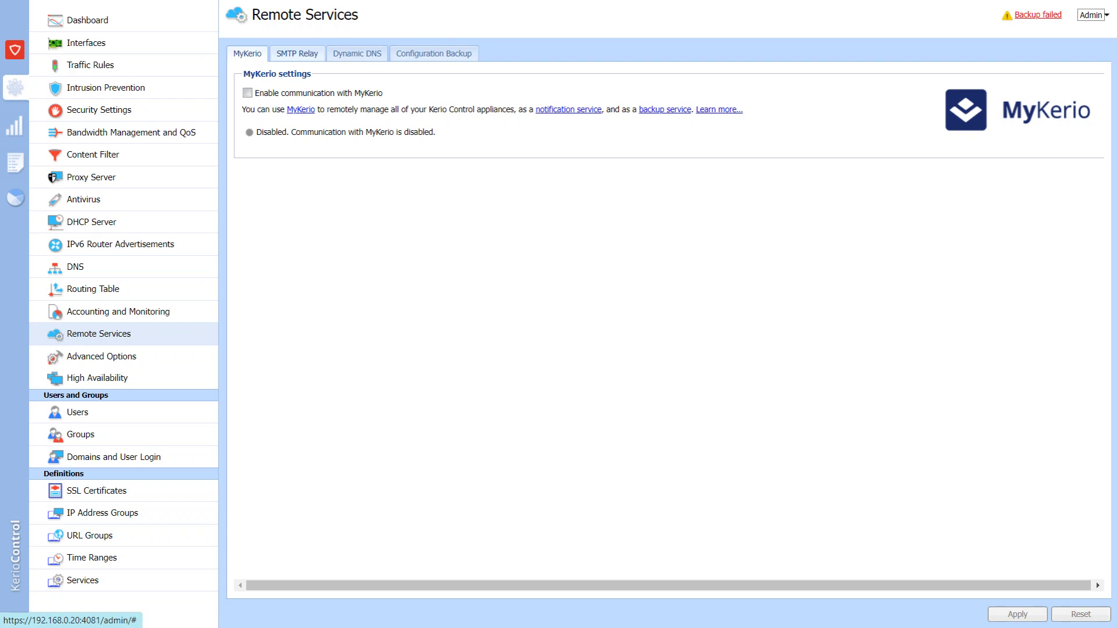
Review the SMTP relay server fields, then show the Dynamic DNS options.
left_click(297, 53)
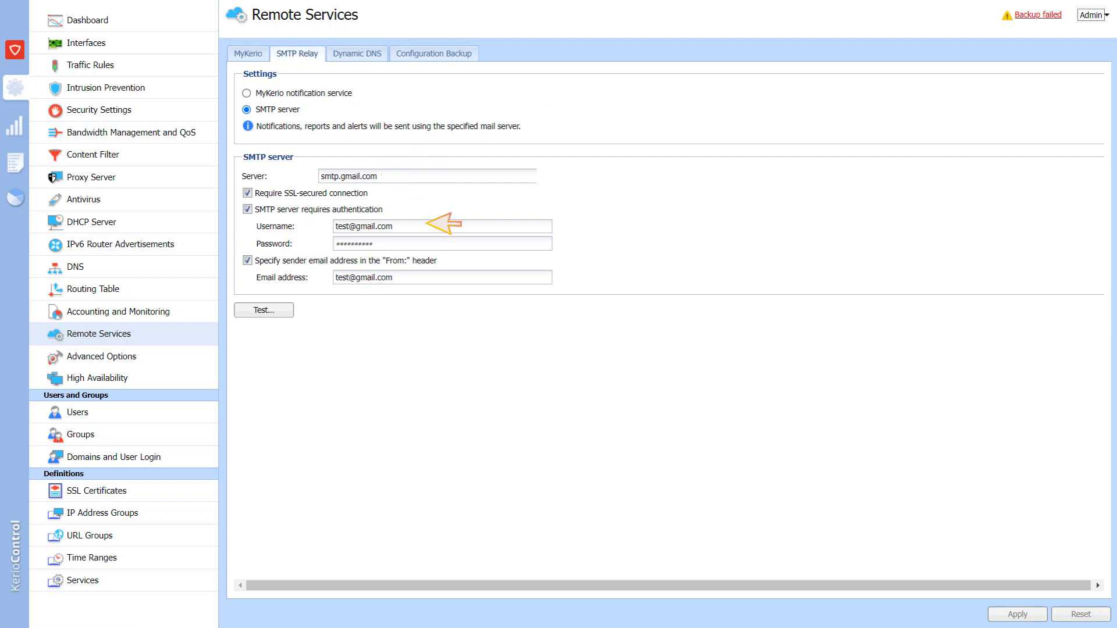
left_click(357, 53)
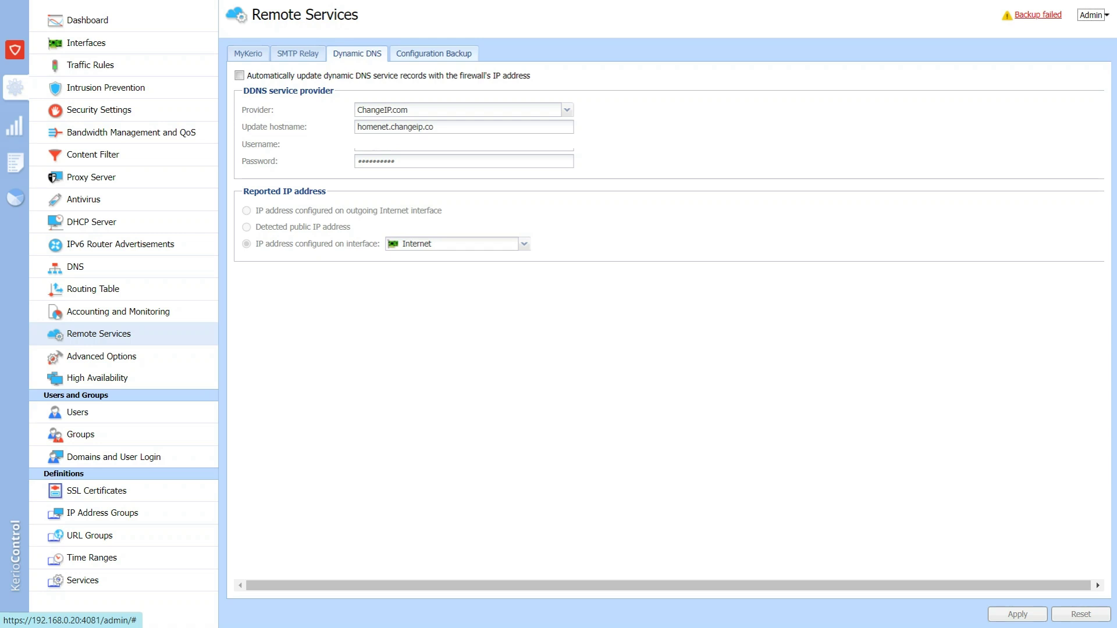
Try Dynamic DNS updates with ChangeIP.com, turn them off again, and view Configuration Backup.
left_click(239, 75)
left_click(567, 109)
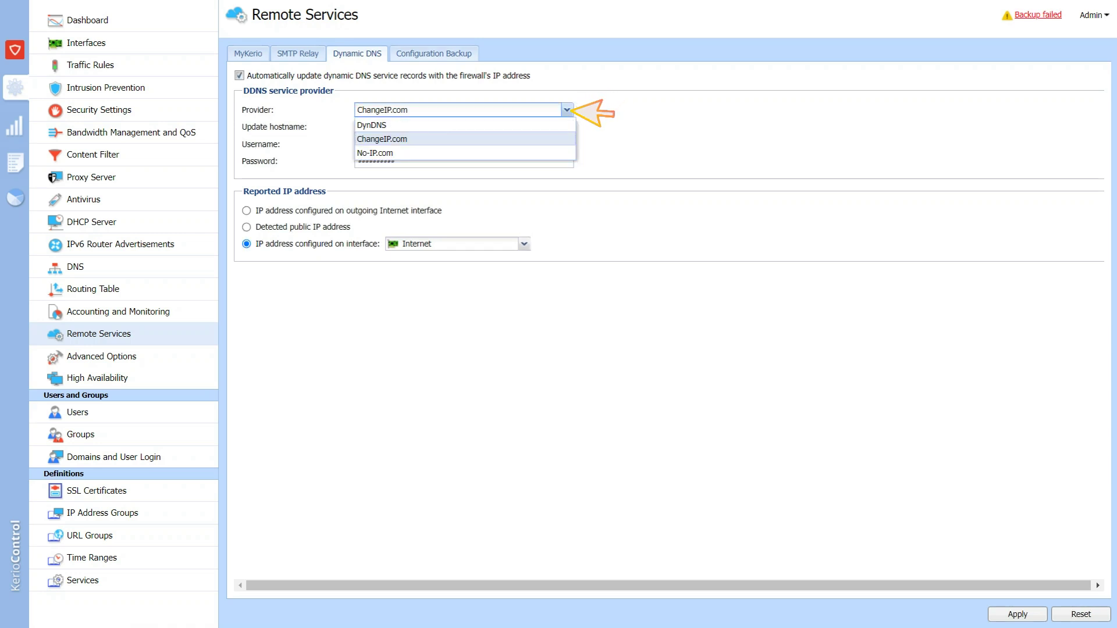
key("Return")
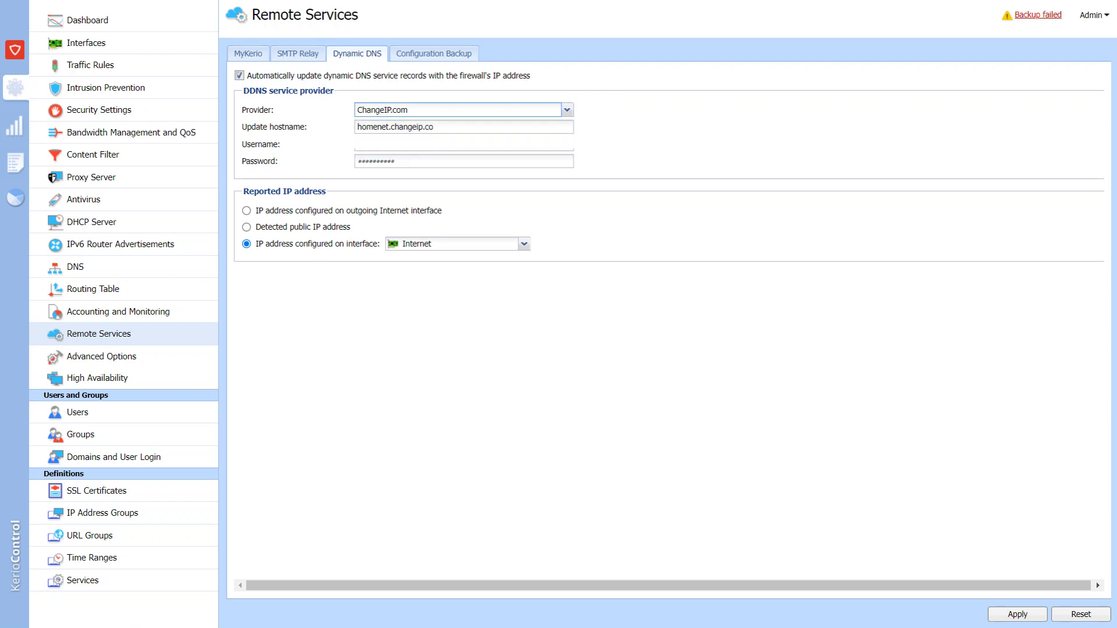
left_click(239, 75)
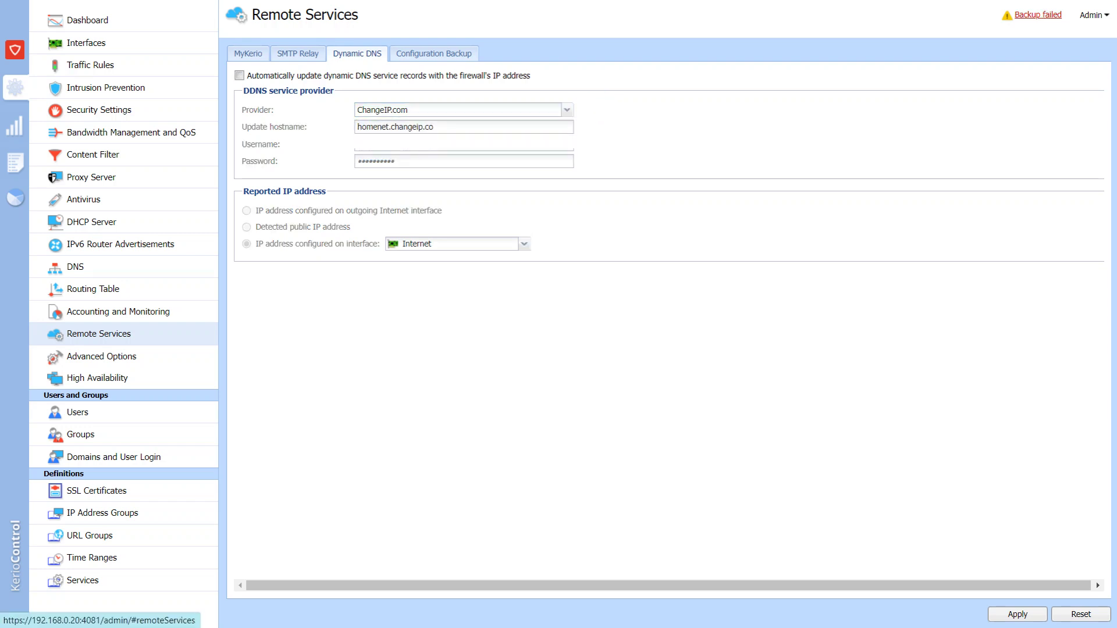
left_click(434, 53)
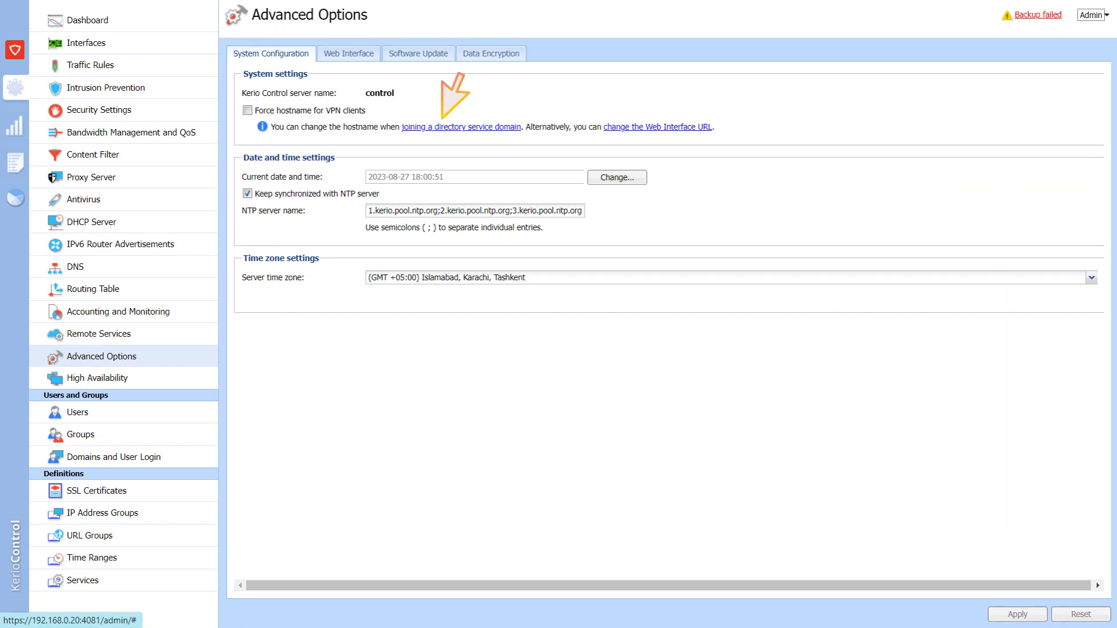
Review the Web Interface SSL and login page settings, then the Software Update settings.
left_click(349, 53)
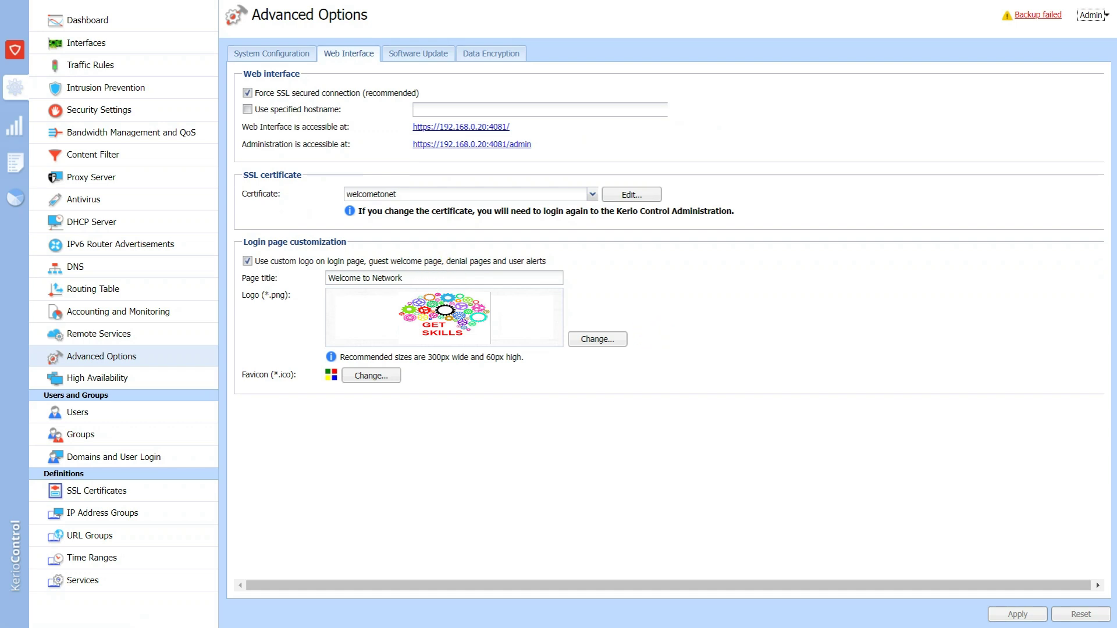
left_click(418, 53)
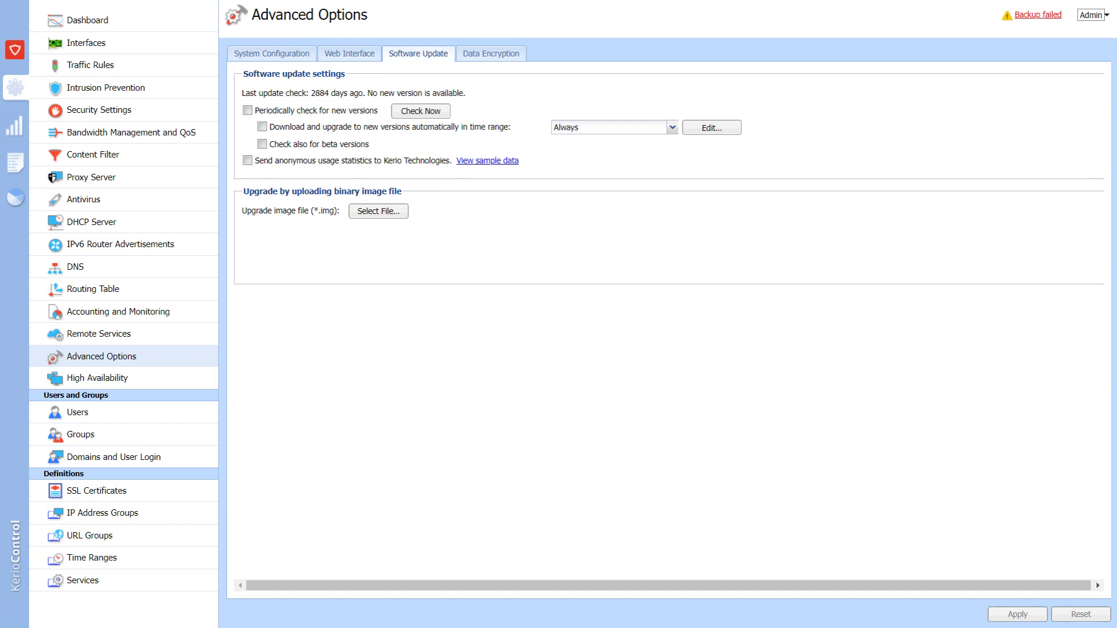
Check the Data Encryption settings, then show the High Availability page.
left_click(491, 53)
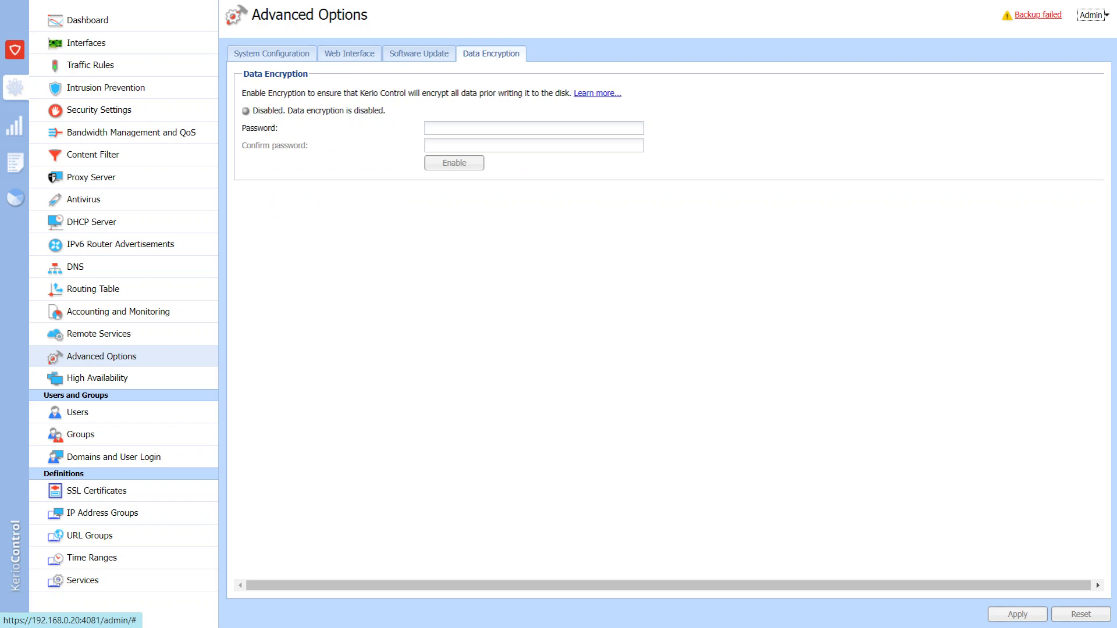
left_click(97, 378)
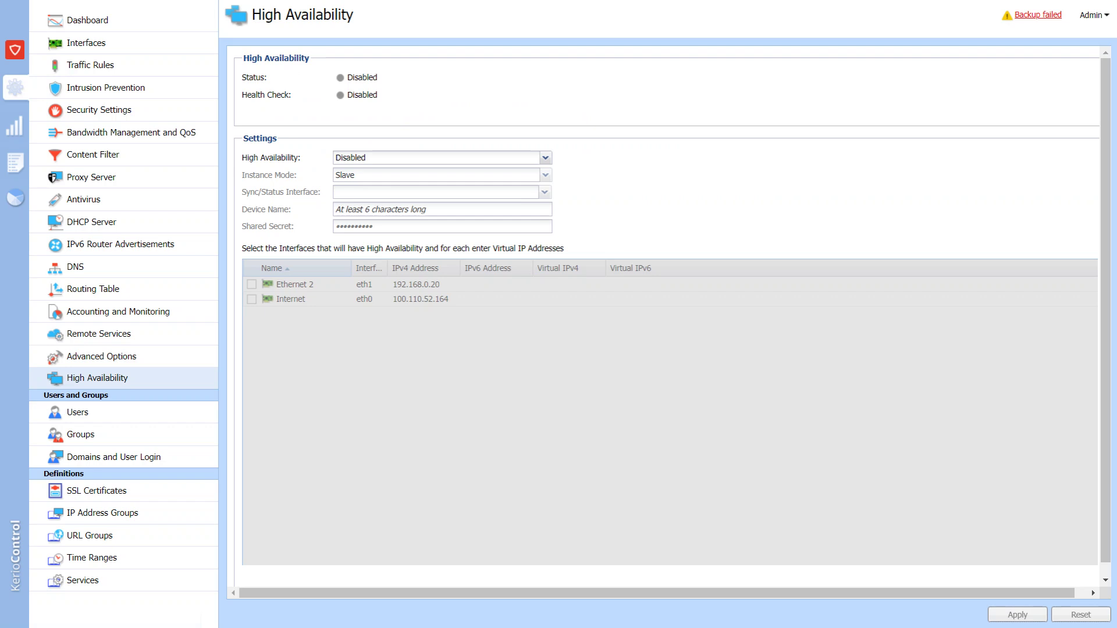
Set High Availability to Active/Passive and view the master and slave instance mode options.
key("alt+Down")
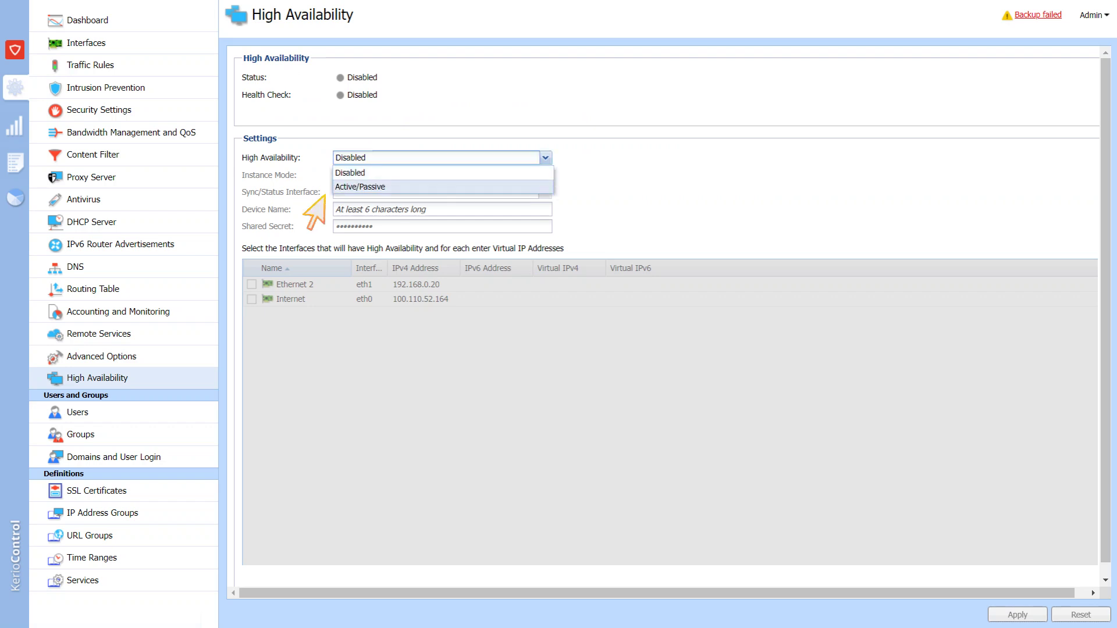
key("Down")
key("Return")
key("Tab")
key("alt+Down")
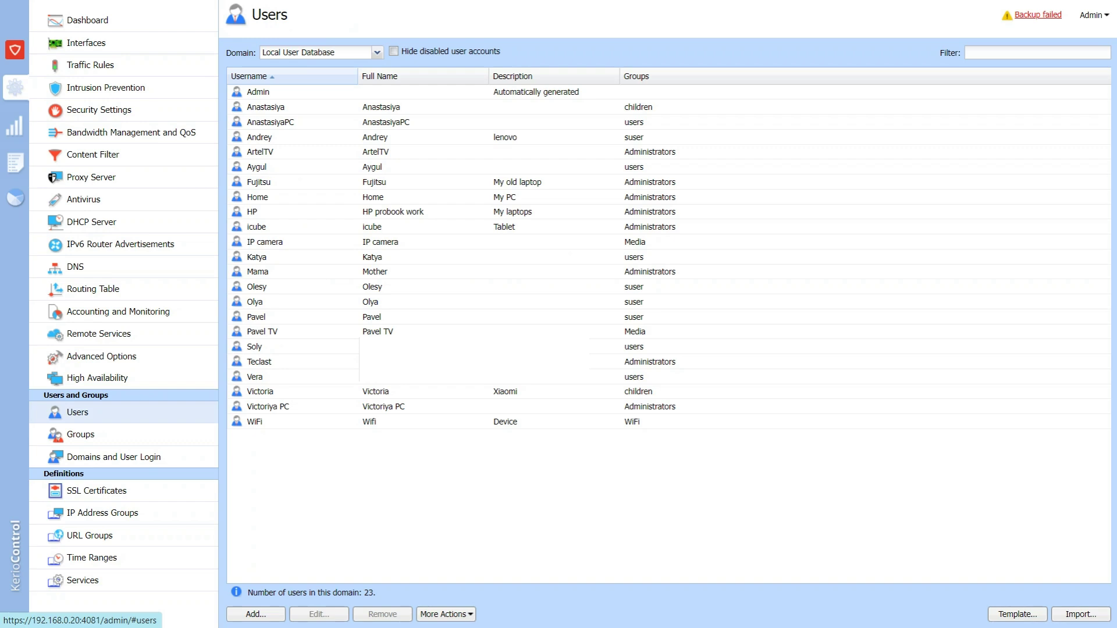
Start a new user account and enter its username and full name.
left_click(256, 615)
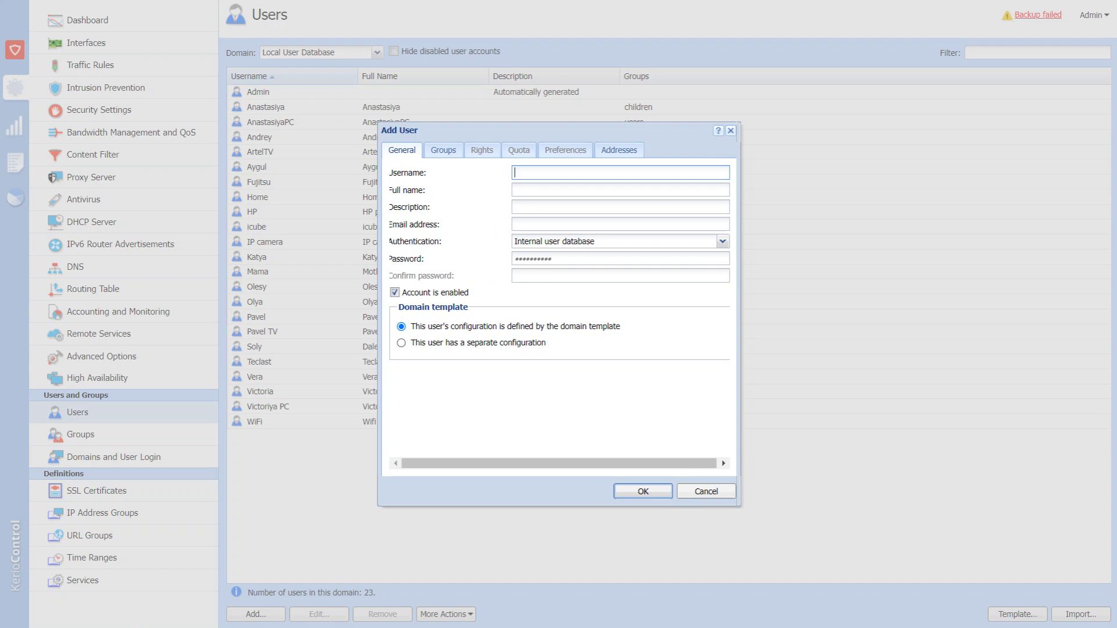
type("Alex")
key("Tab")
Make the new user a member of the 'users' group.
left_click(452, 153)
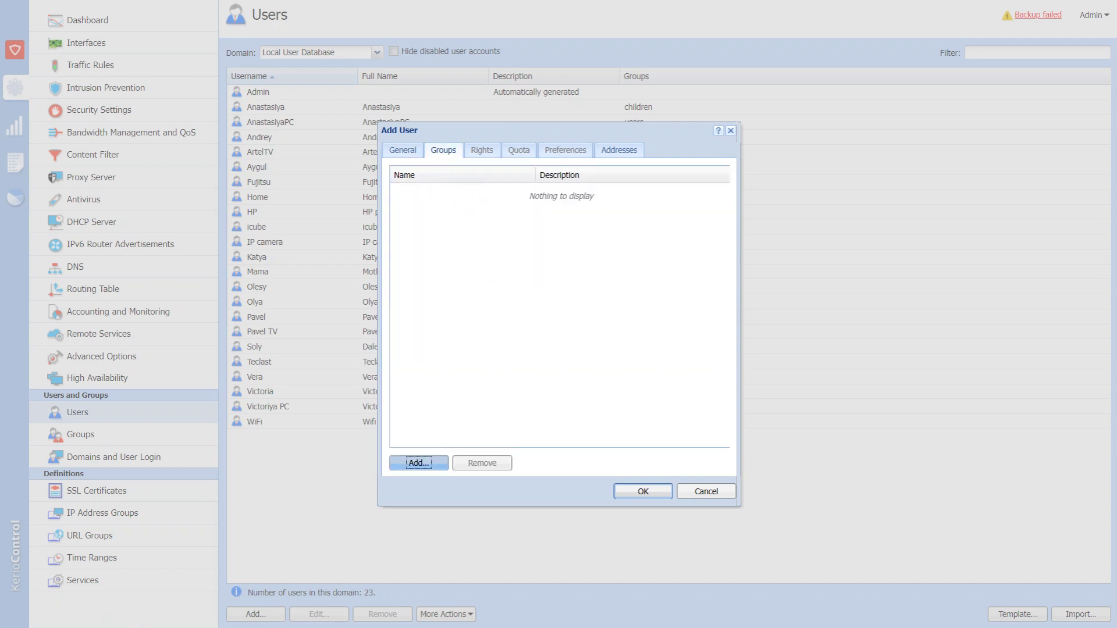
left_click(419, 463)
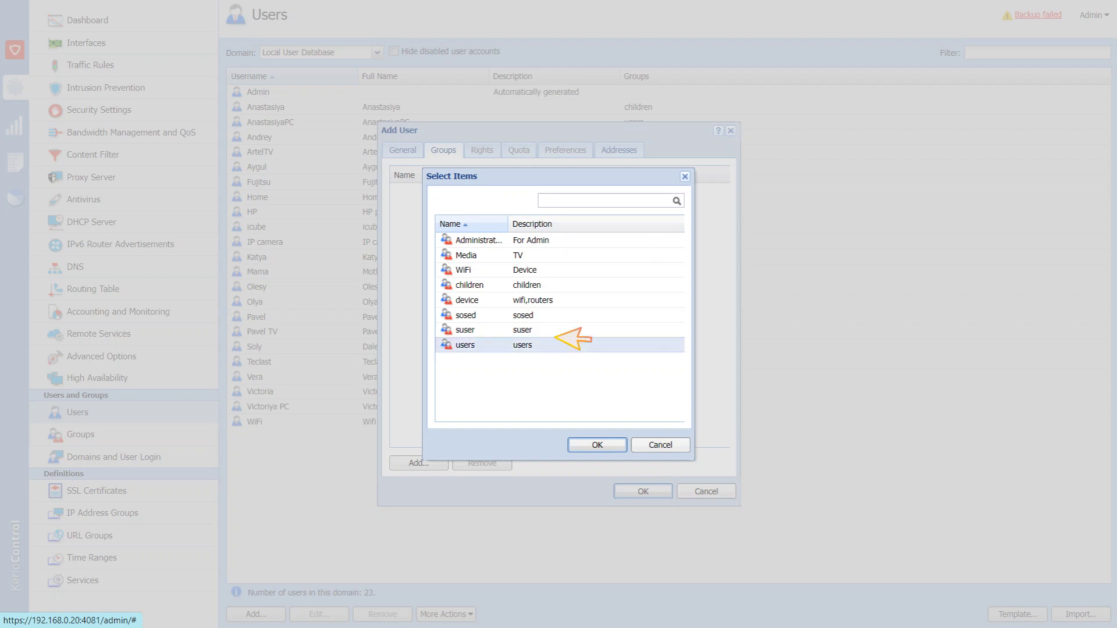
key("Return")
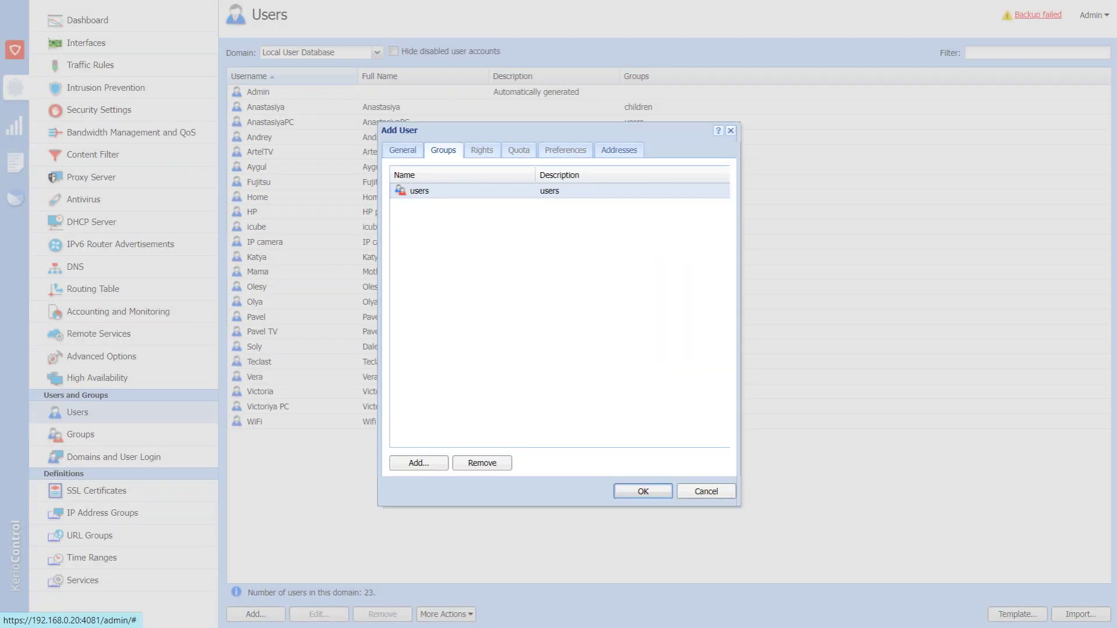
left_click(619, 150)
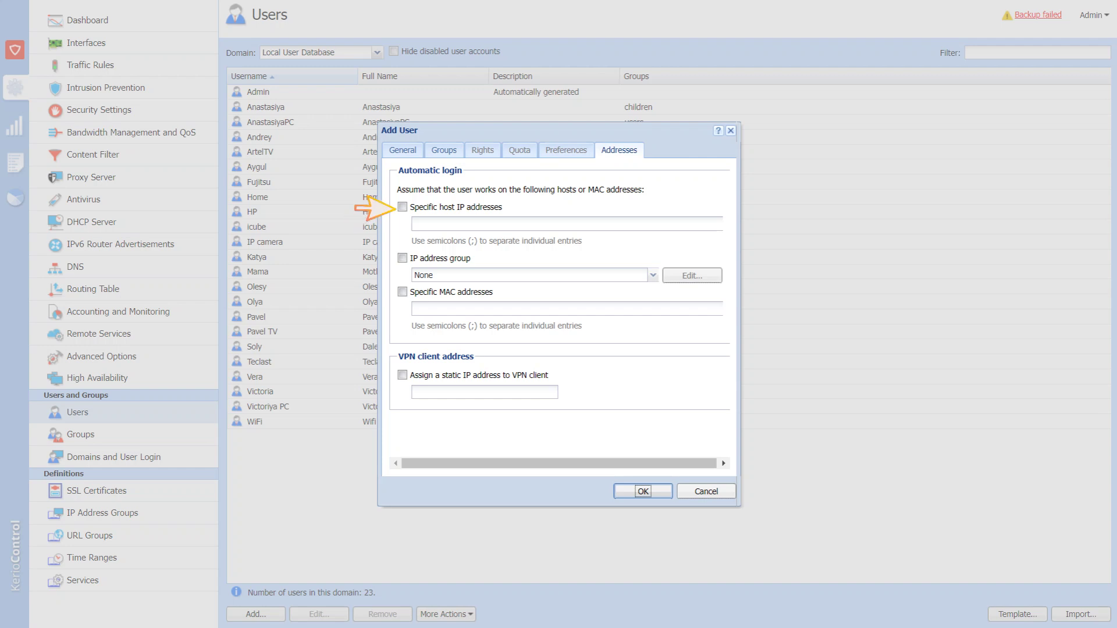
Enable automatic login from host 192.168.0.60 and MAC address 1a-2b-3c-4d-5f-6e.
left_click(402, 207)
type("192.168.0.60")
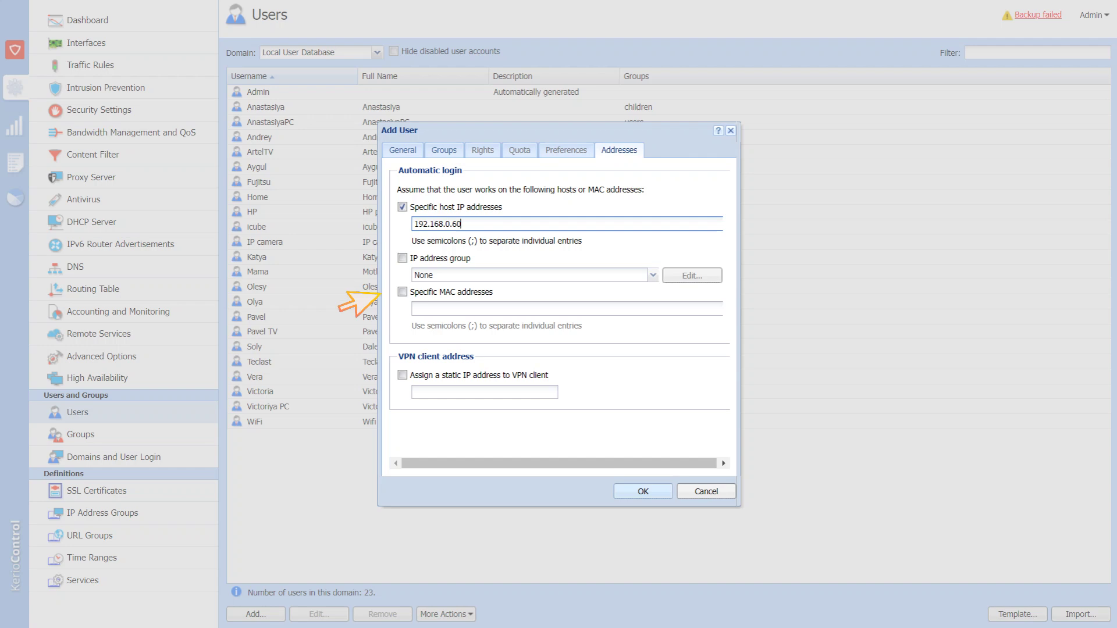
left_click(402, 291)
left_click(442, 309)
type("1a-2b-3c-4d-5f-6e")
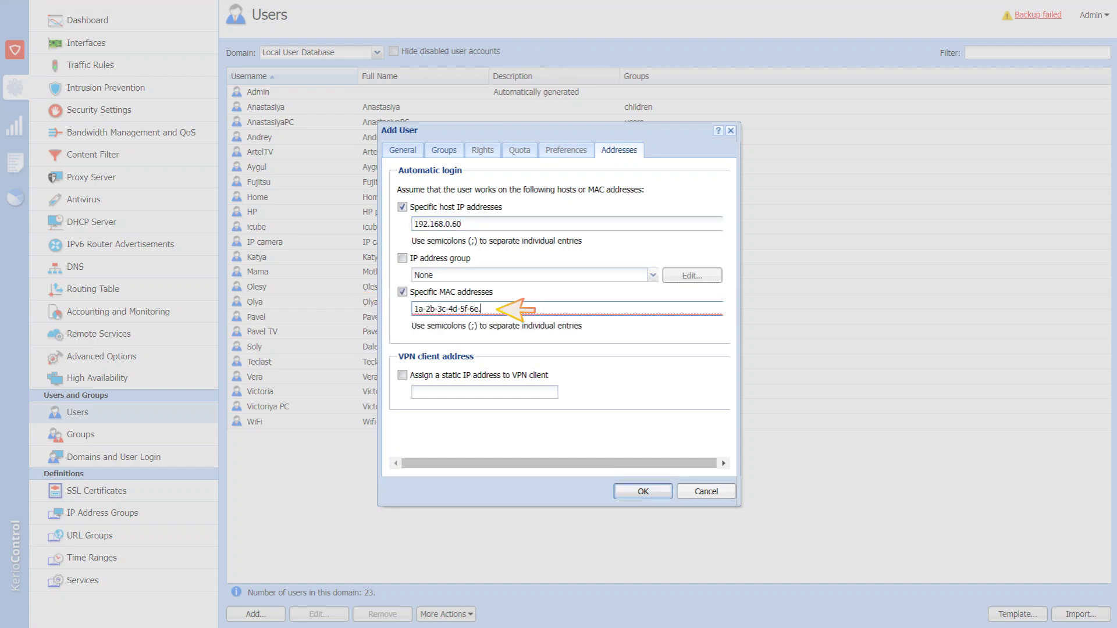
key("BackSpace")
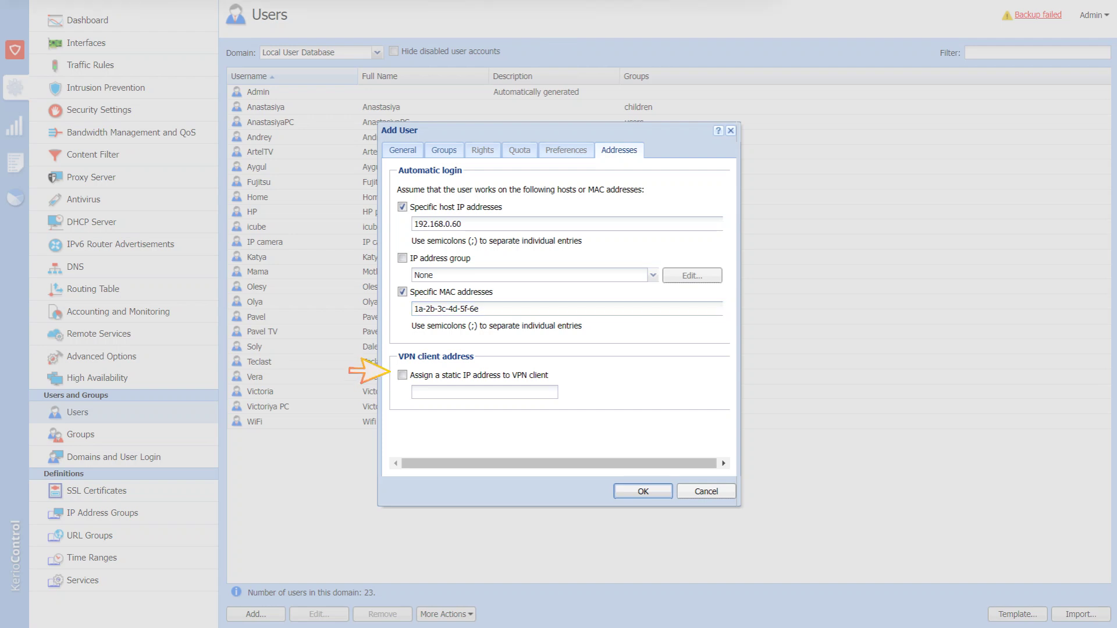
Assign the user the static VPN address 172.26.21.60.
left_click(402, 375)
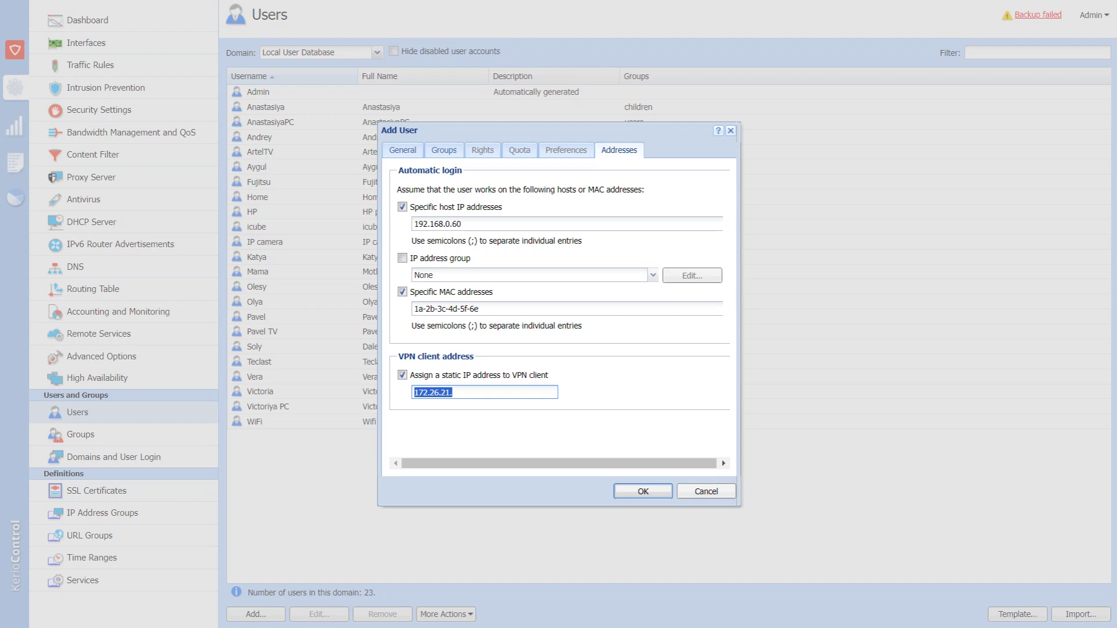
left_click(402, 375)
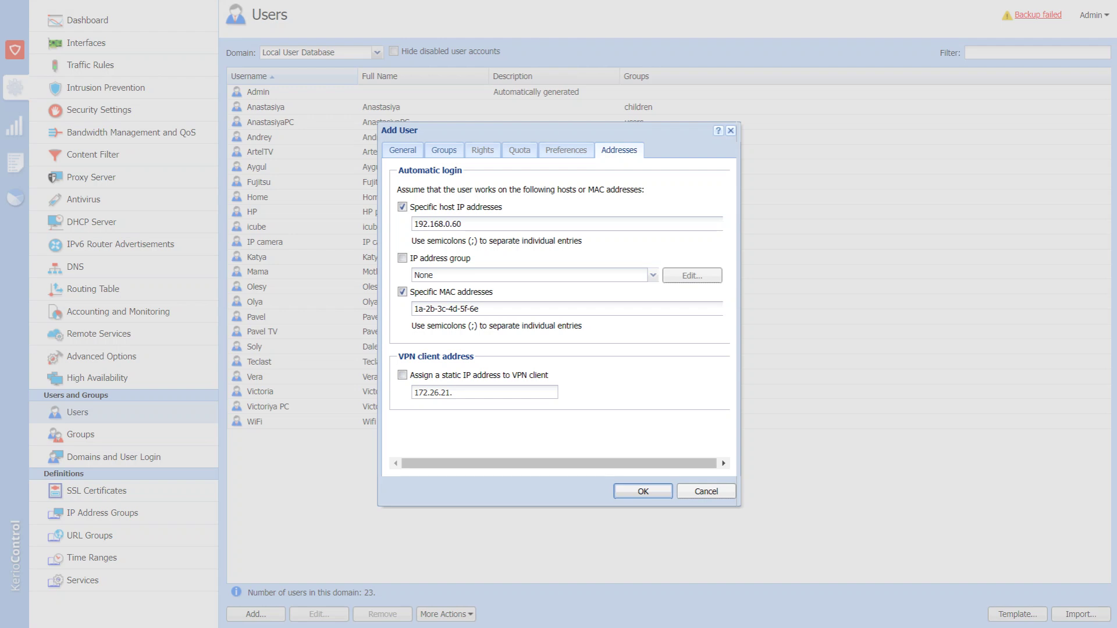
left_click(402, 375)
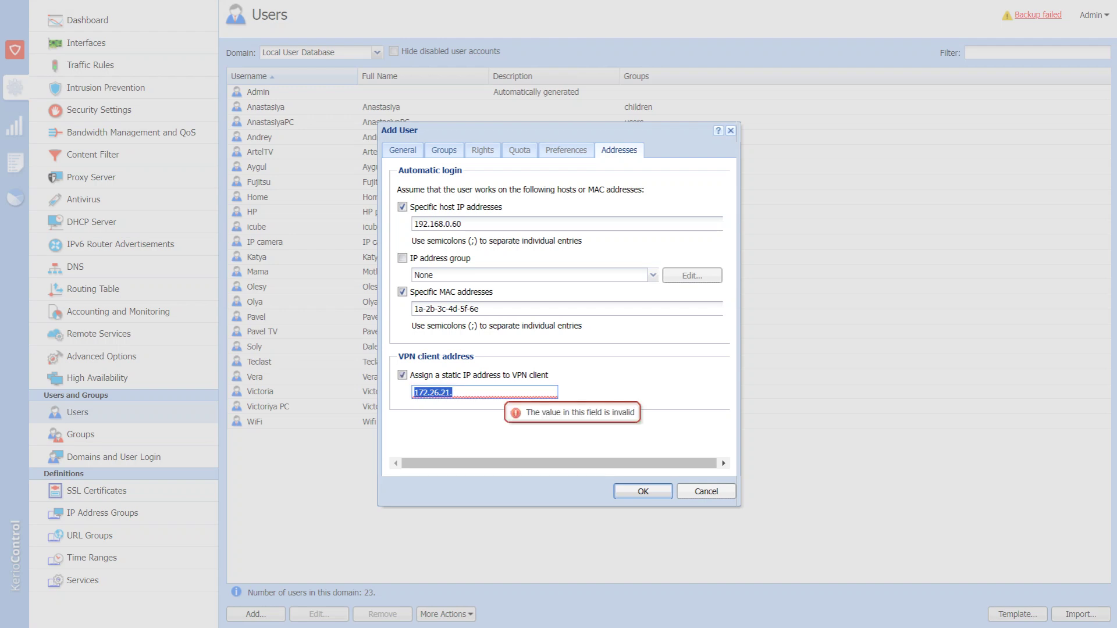
left_click(453, 392)
type("60")
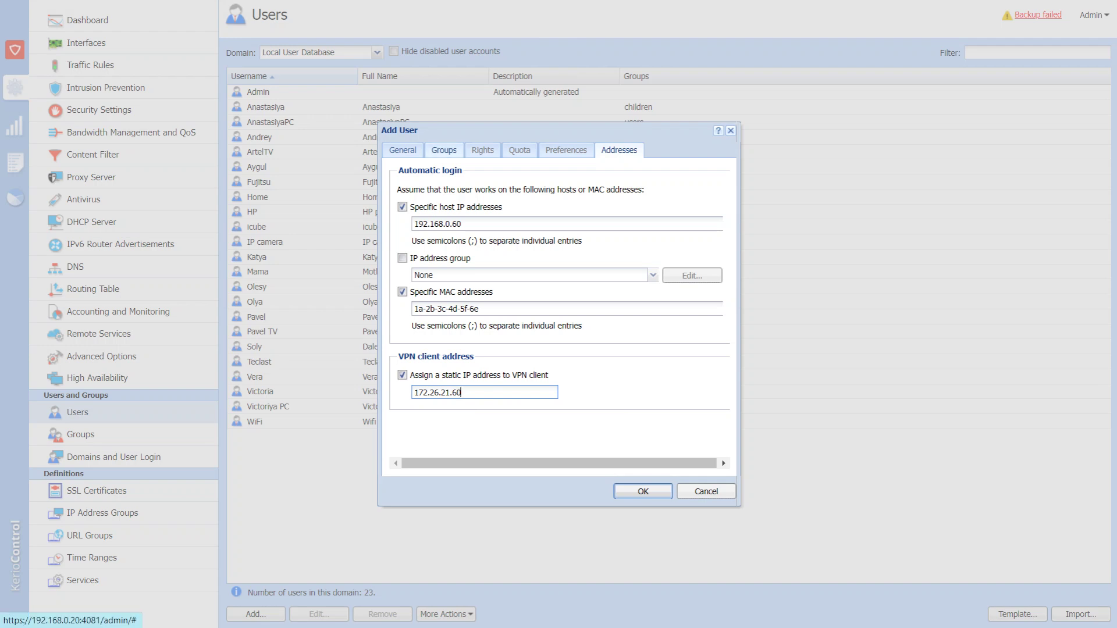
left_click(403, 150)
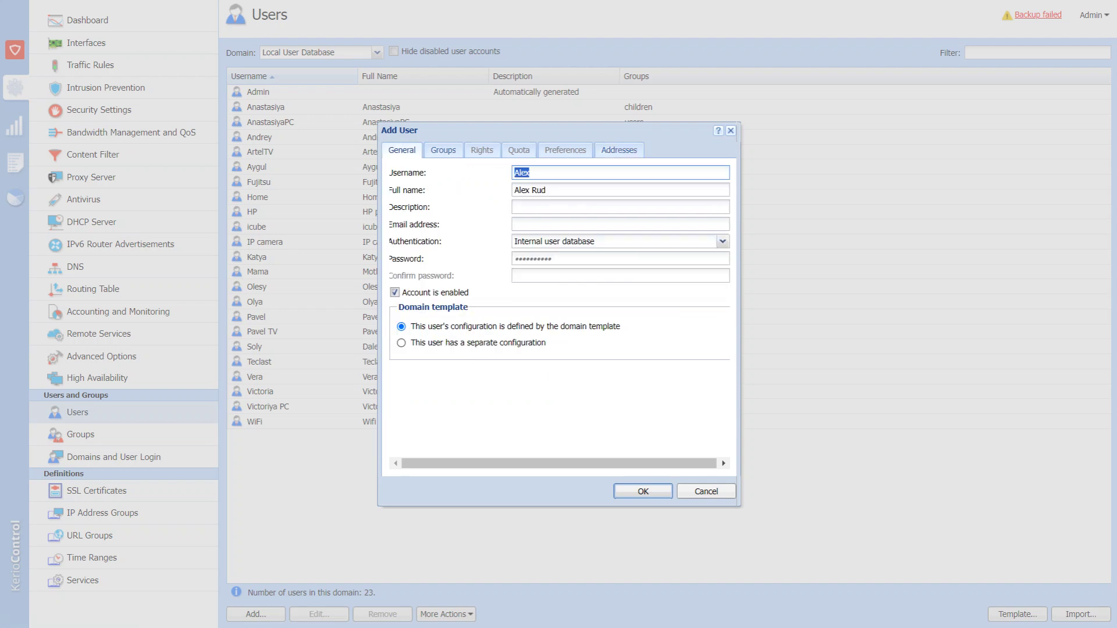
Give the user a separate configuration with a daily all-traffic quota of 10 GB.
left_click(402, 343)
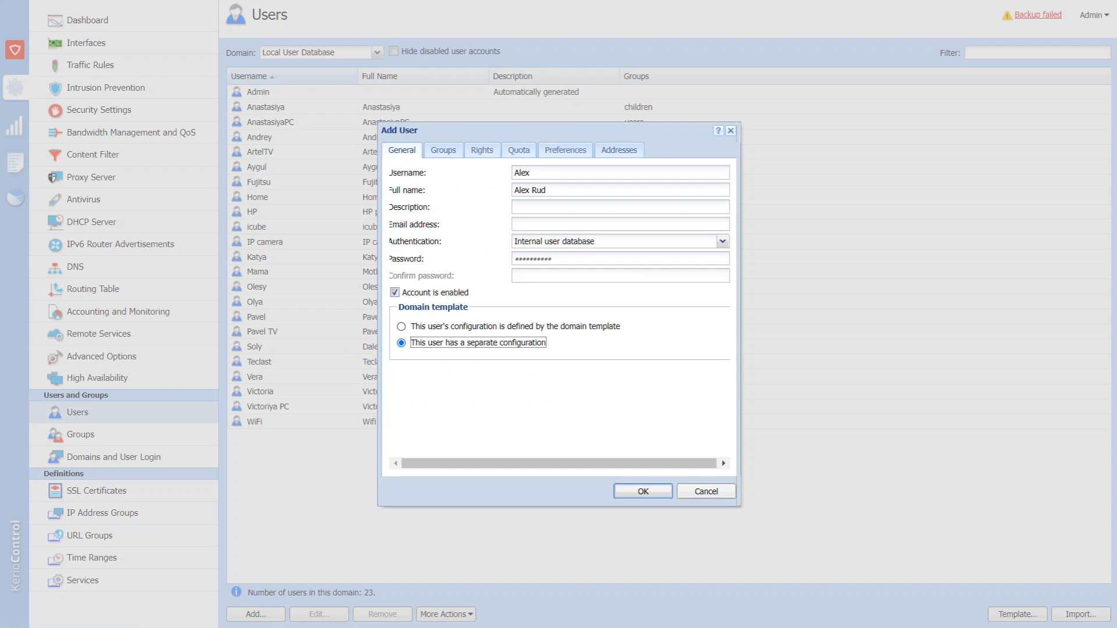
left_click(482, 150)
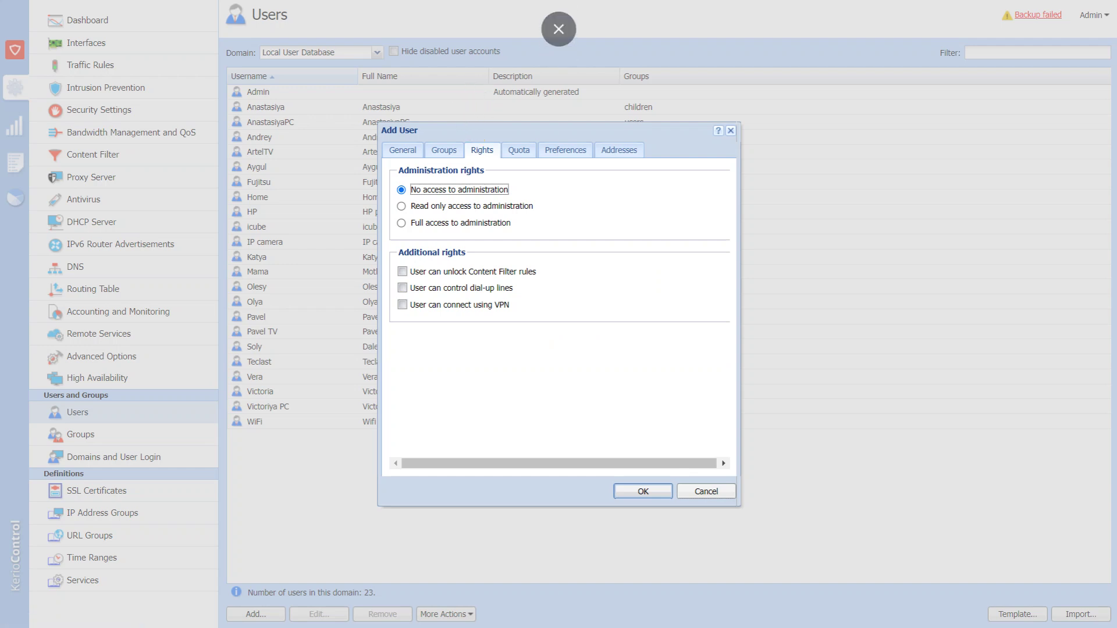
left_click(519, 150)
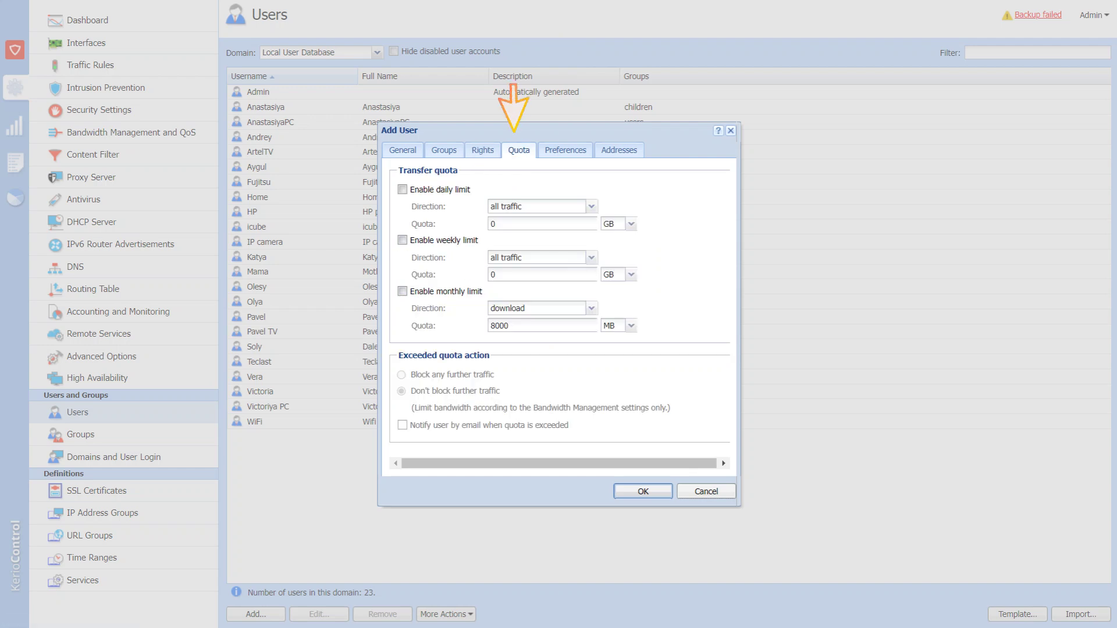
left_click(402, 190)
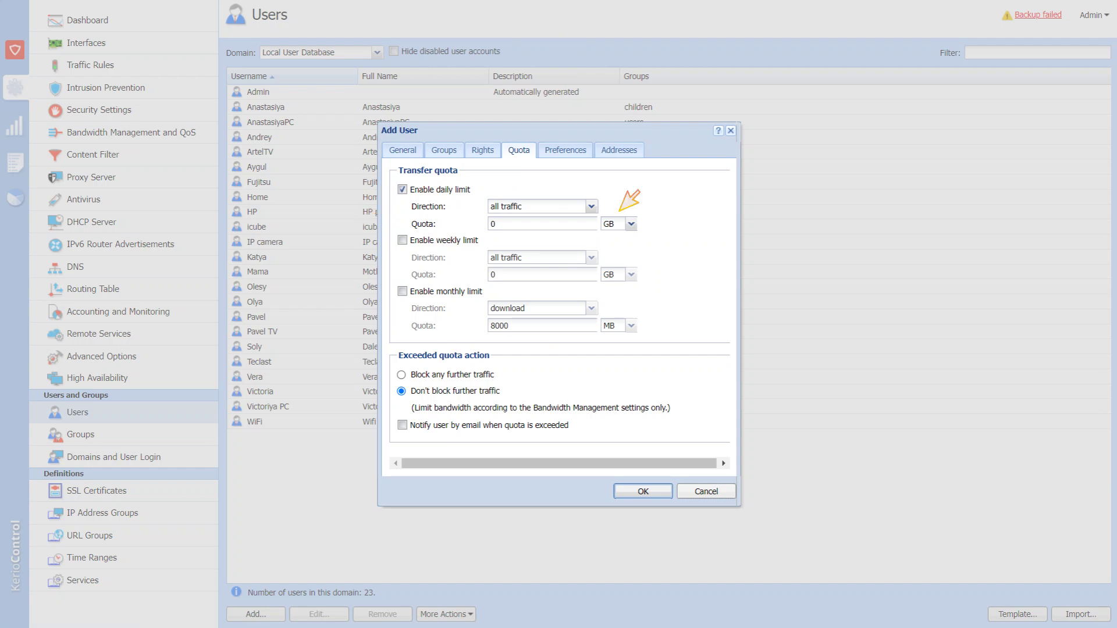
left_click(591, 207)
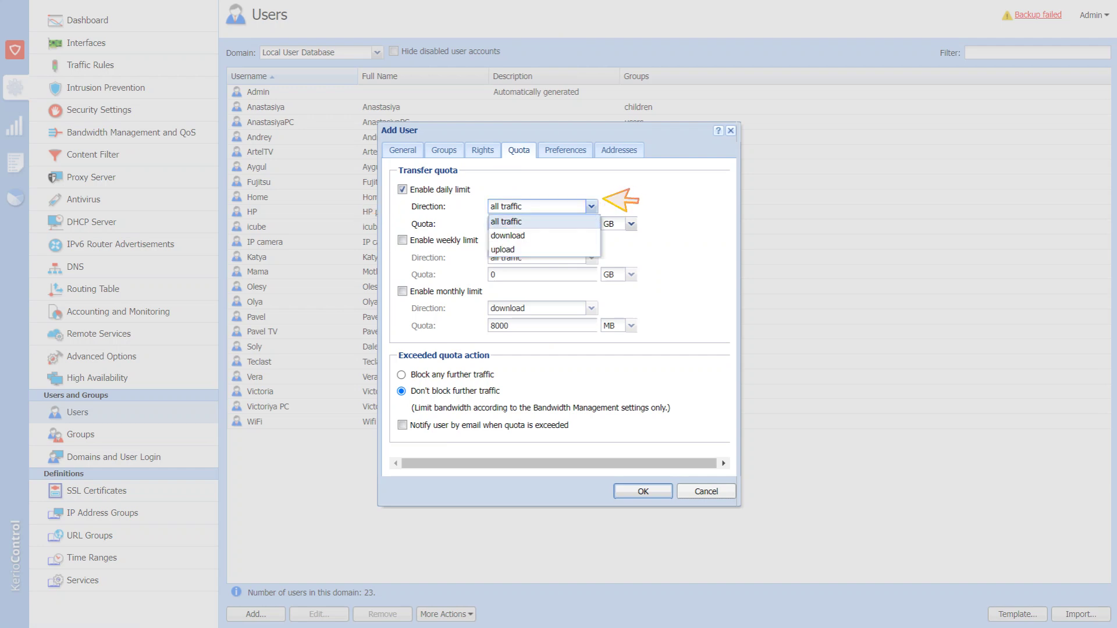
key("Escape")
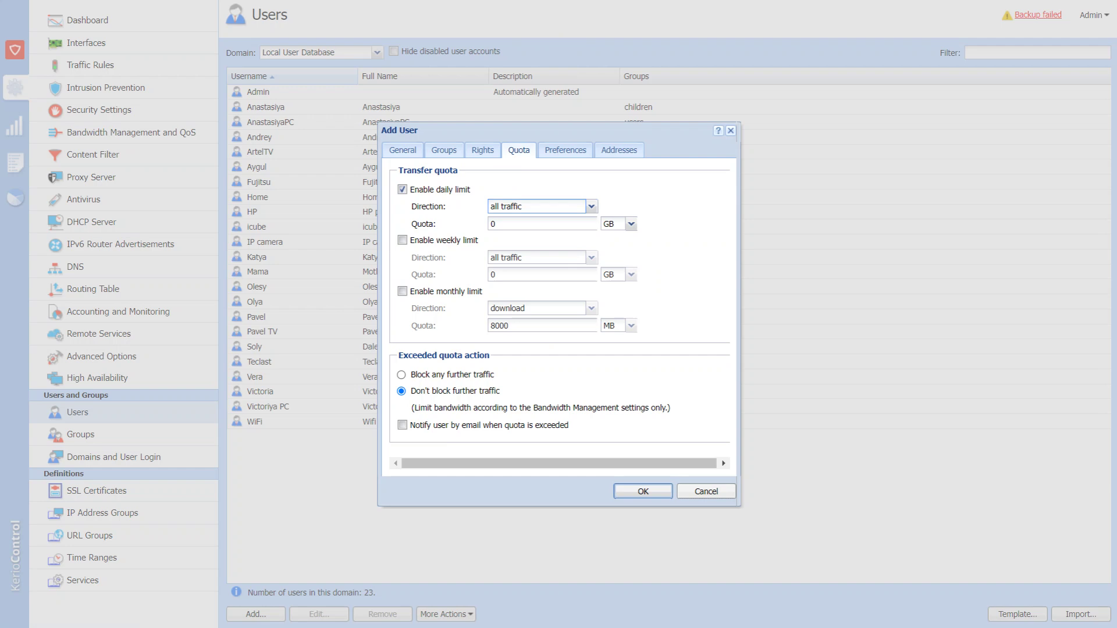
left_click(506, 224)
key("ctrl+a")
type("10")
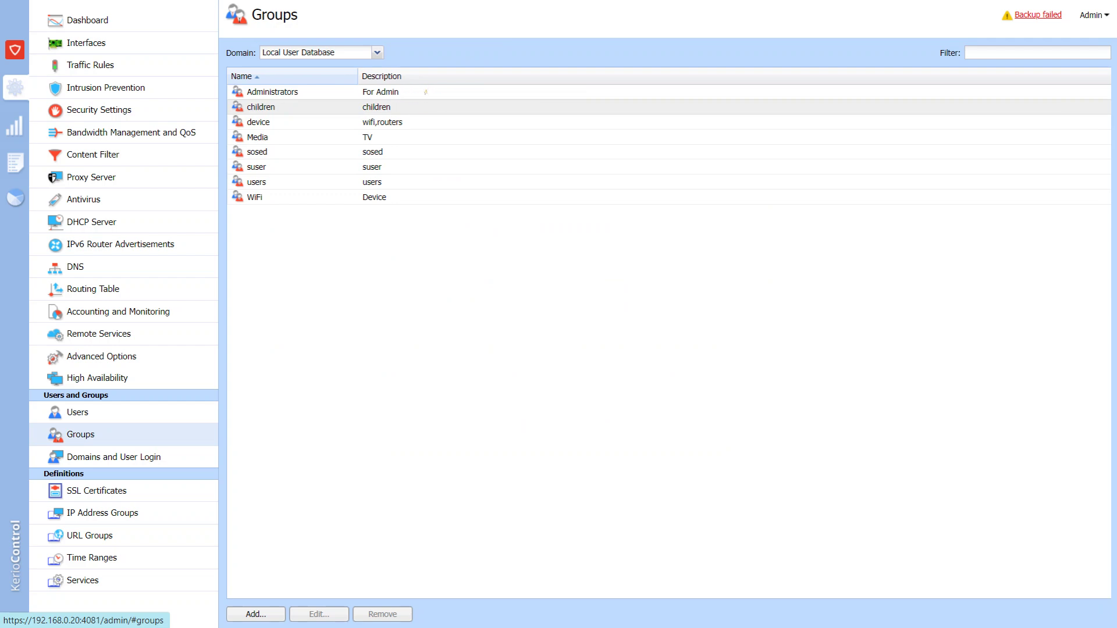
Open the 'children' group in the Edit Group dialog.
double_click(260, 106)
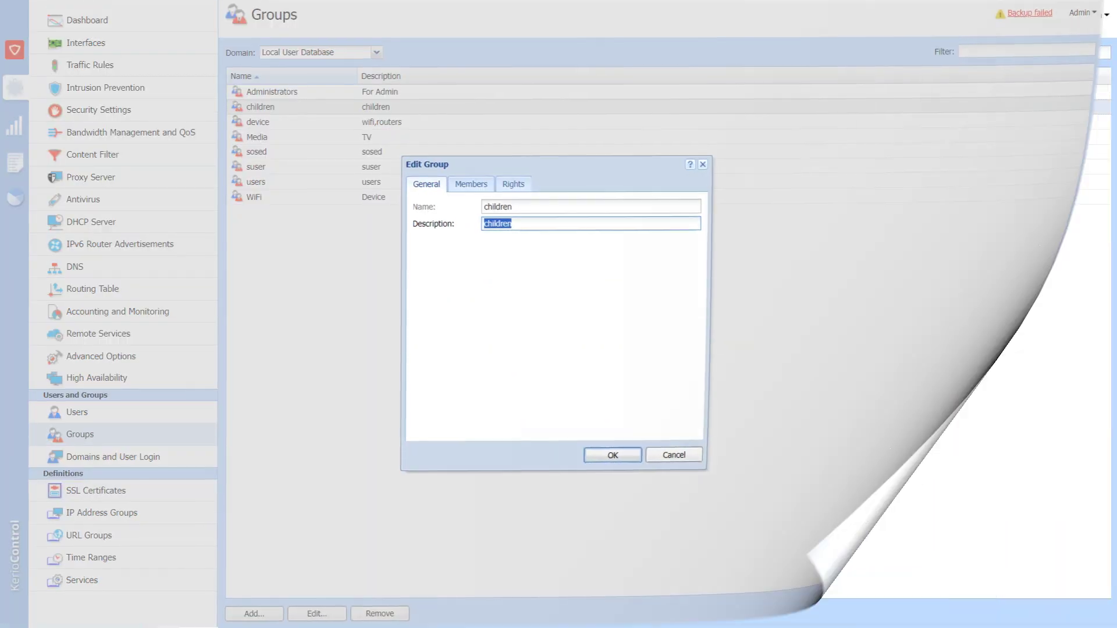